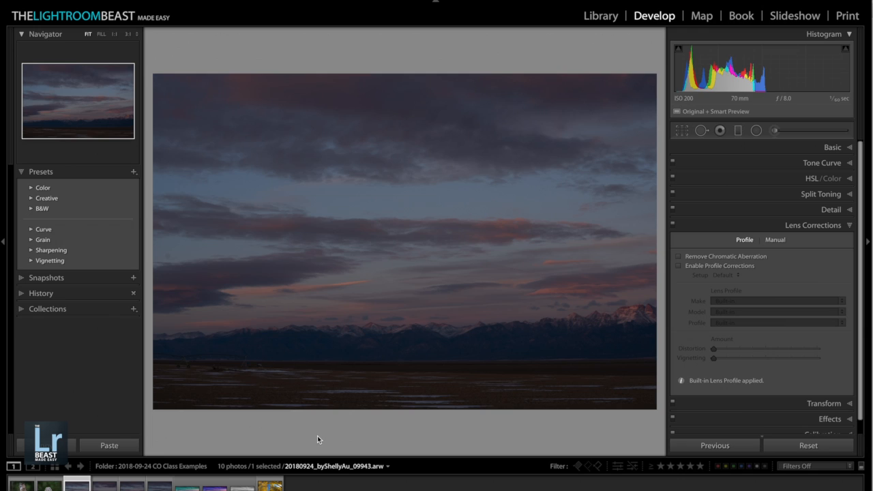
# Step: Look through the four consecutive sunset landscape photos, returning to the first one
pyautogui.press('Right')
pyautogui.press('Right')
pyautogui.press('Right')
pyautogui.press('Left')
pyautogui.press('Left')
pyautogui.press('Left')
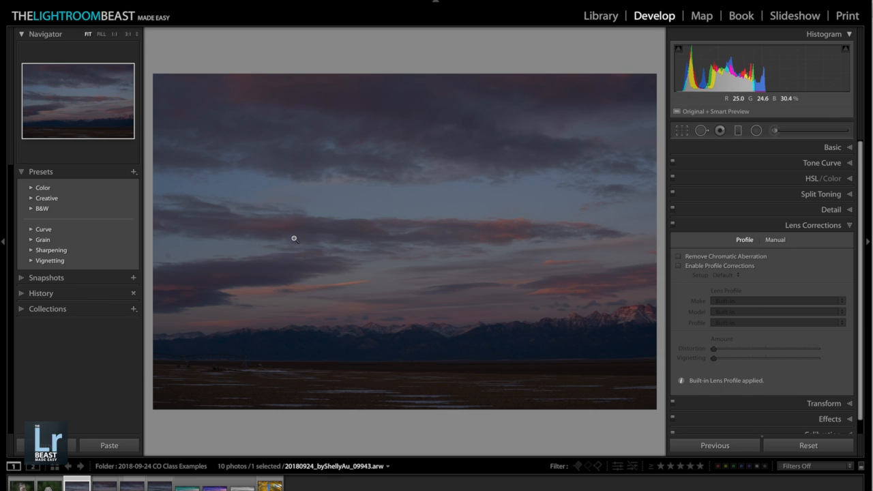
# Step: Try a full-height vertical crop at the first photo's left edge, and restore the full horizontal frame
pyautogui.click(681, 131)
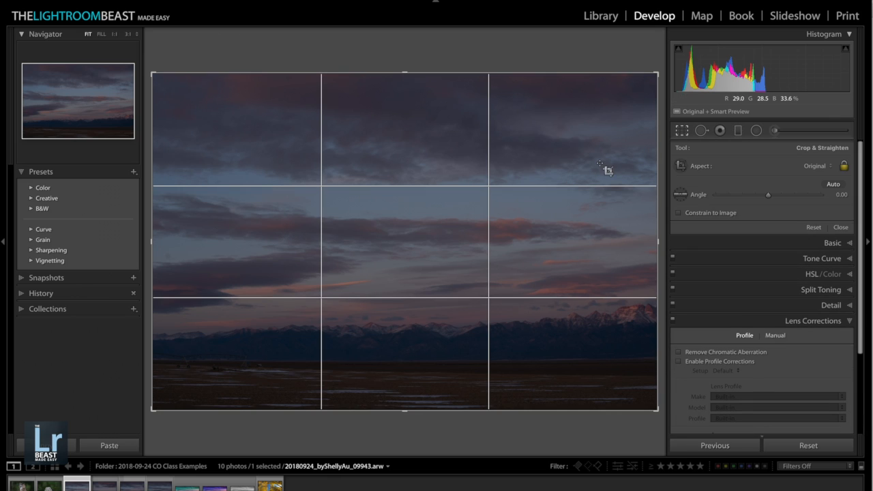
pyautogui.moveTo(657, 240); pyautogui.dragTo(522, 342)
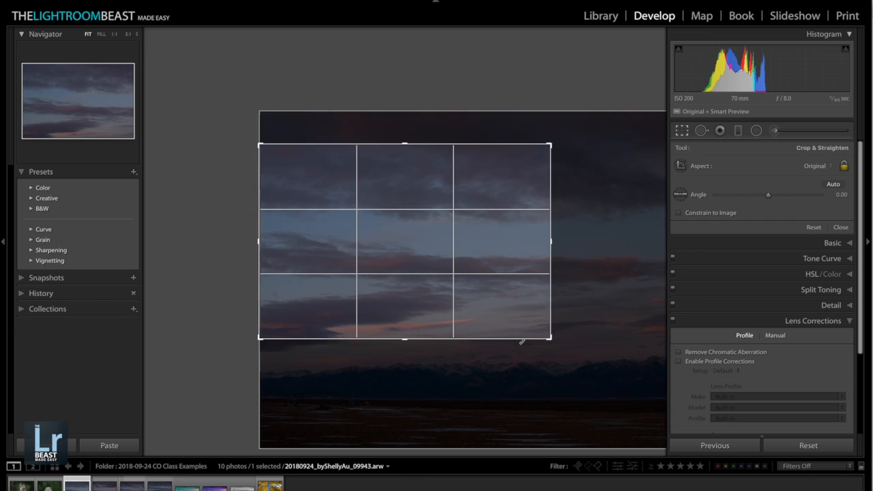
pyautogui.press('x')
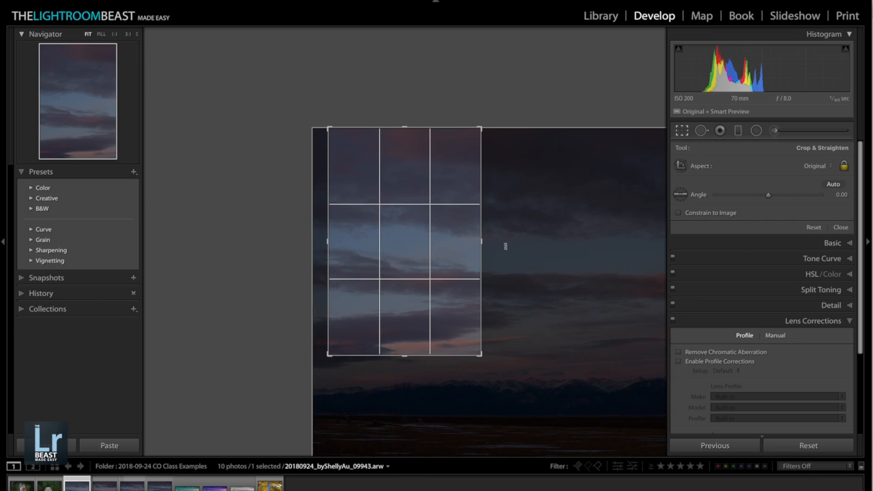
pyautogui.moveTo(481, 356); pyautogui.dragTo(533, 460)
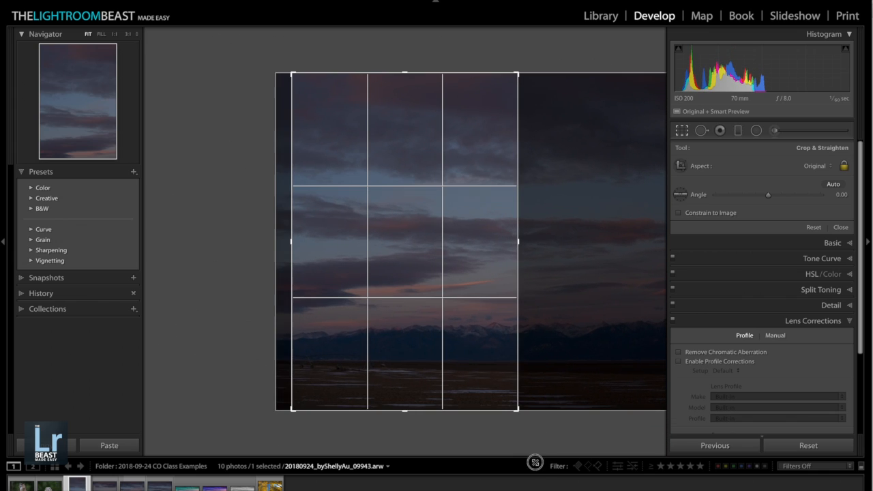
pyautogui.moveTo(400, 277); pyautogui.dragTo(416, 281)
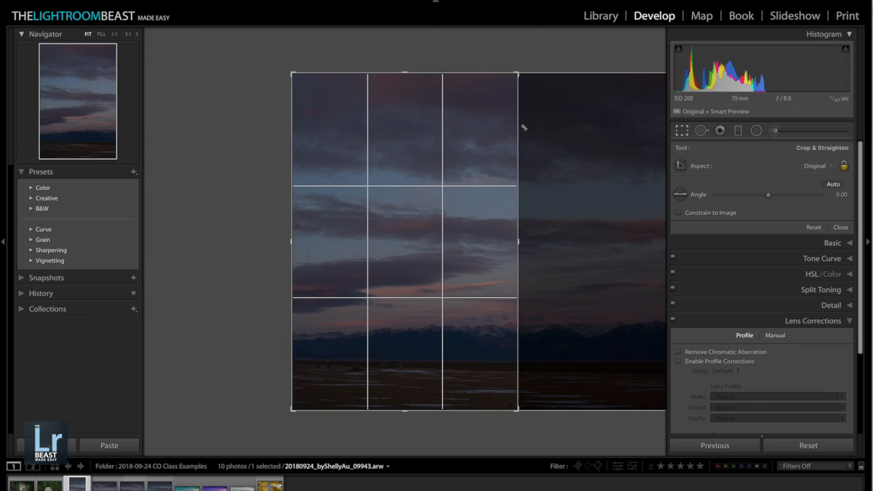
pyautogui.moveTo(520, 74); pyautogui.dragTo(686, 82)
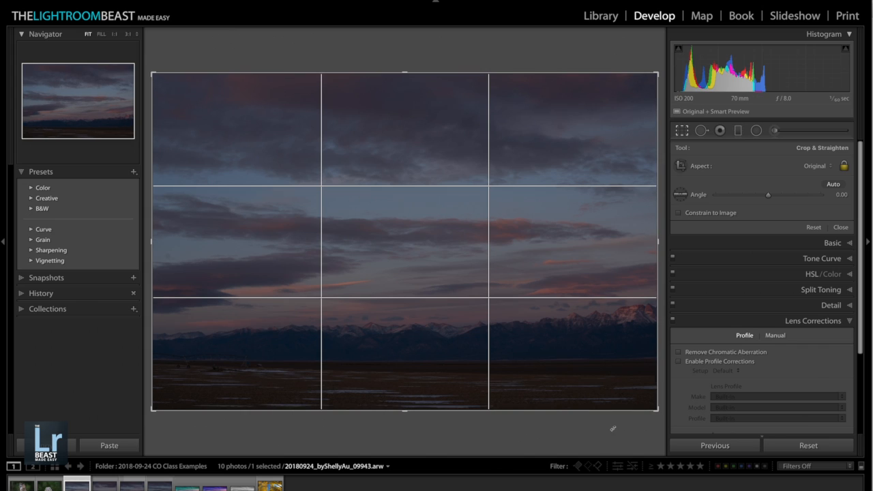
pyautogui.press('Return')
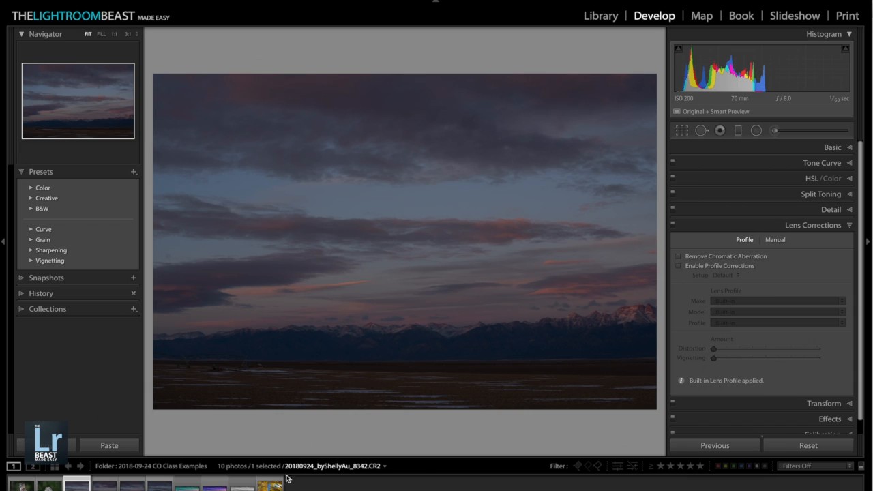
# Step: Review the four overlapping sunset photos and select them all, with the first frame as the active photo
pyautogui.press('Right')
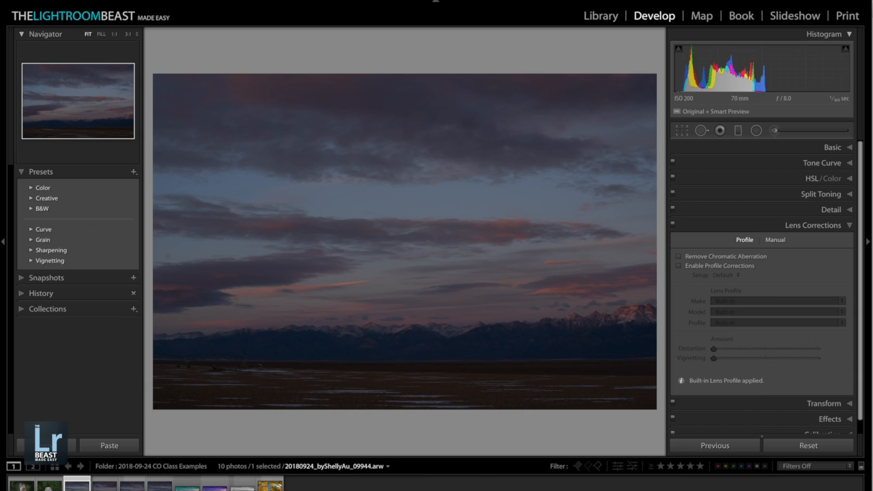
pyautogui.press('Right')
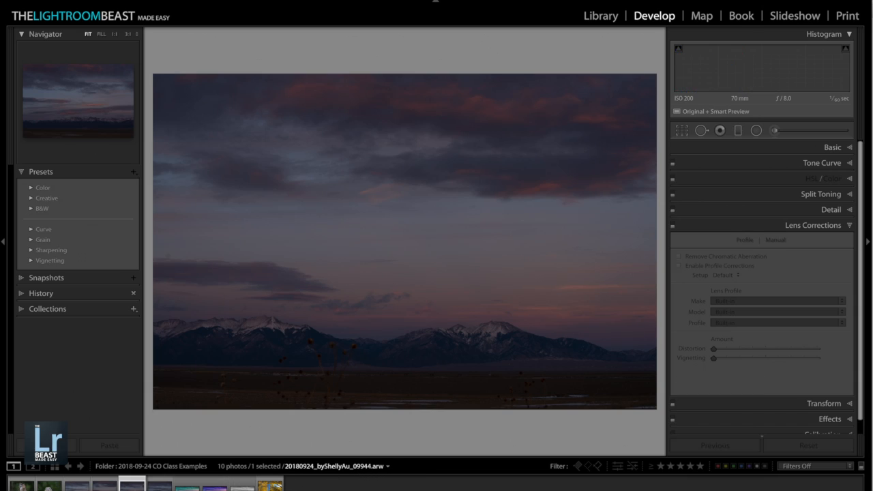
pyautogui.press('Right')
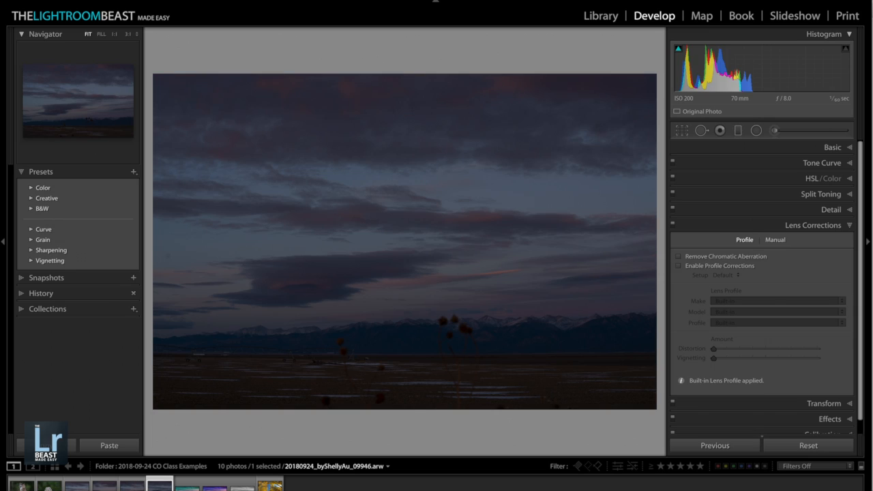
pyautogui.keyDown('shift'); pyautogui.click(80, 488); pyautogui.keyUp('shift')
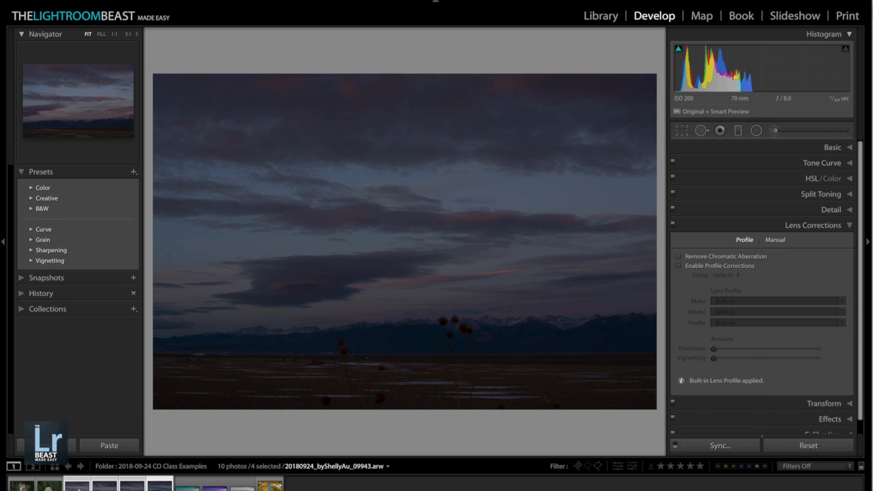
pyautogui.click(79, 488)
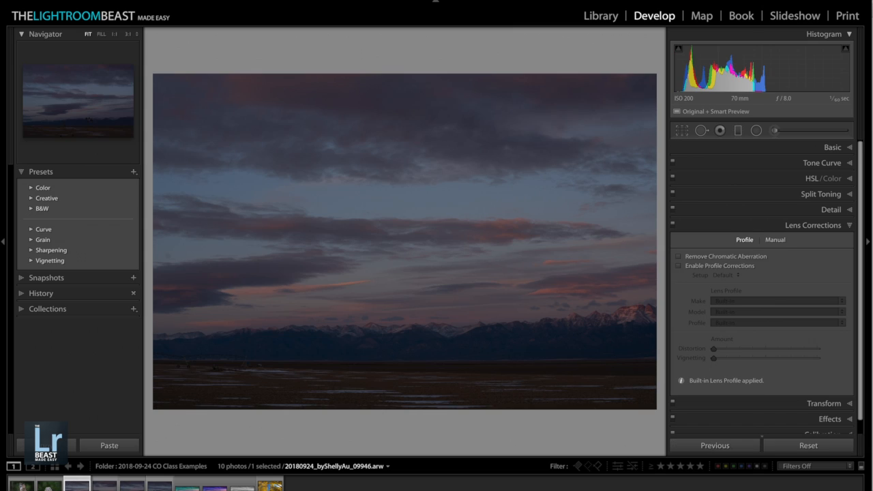
pyautogui.keyDown('shift'); pyautogui.click(160, 485); pyautogui.keyUp('shift')
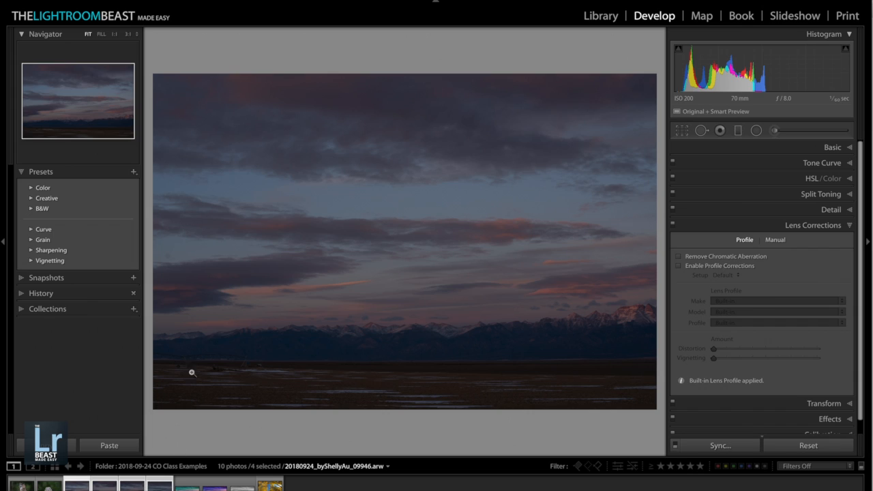
# Step: Start a panorama Photo Merge of the four selected photos and reposition its preview window
pyautogui.click(170, 1)
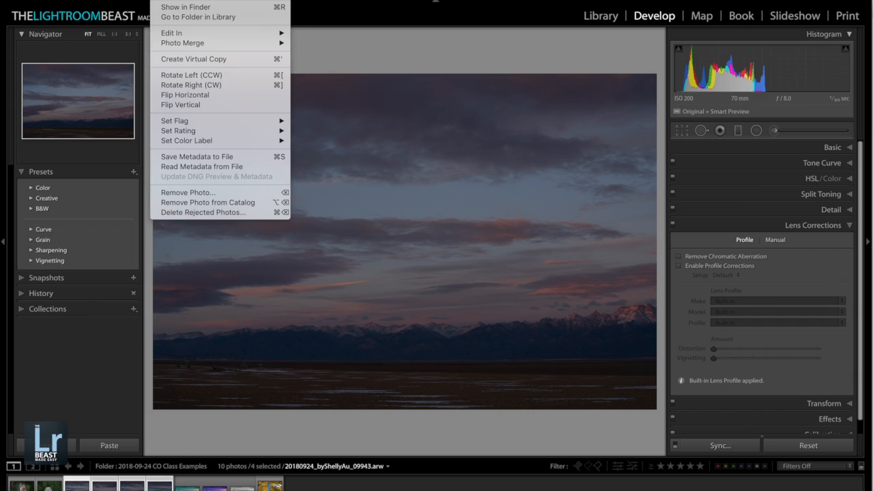
pyautogui.moveTo(187, 43)
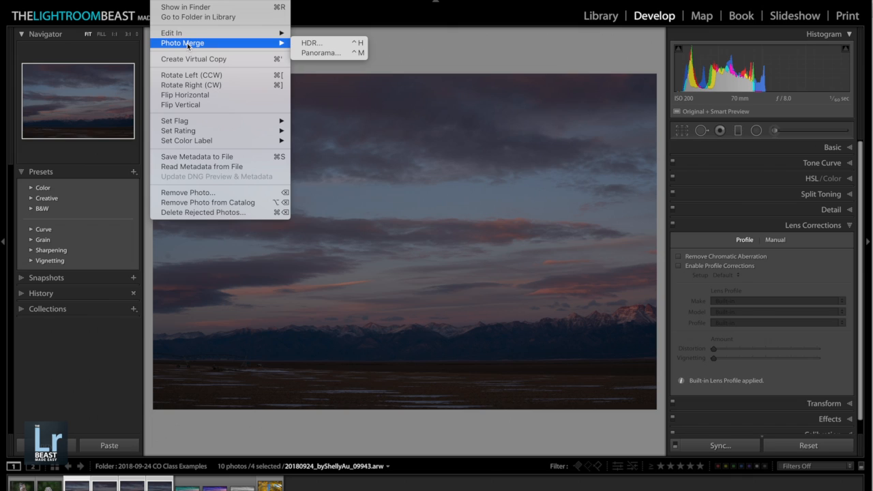
pyautogui.click(315, 55)
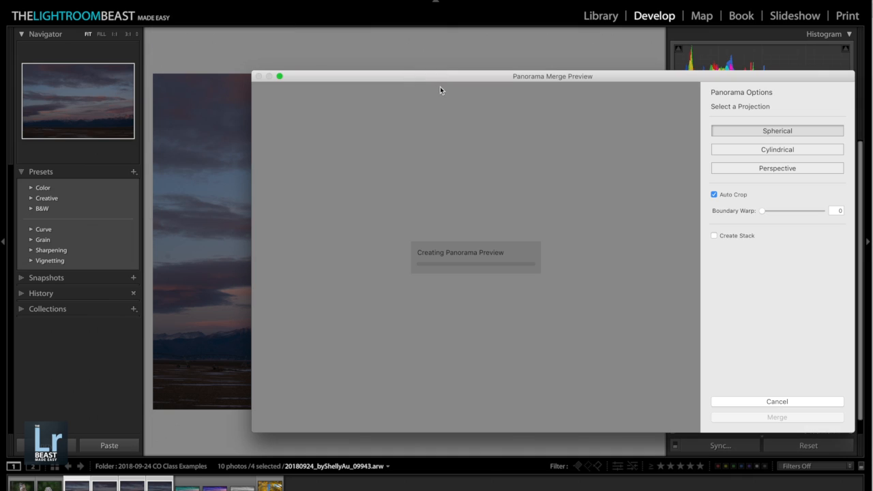
pyautogui.moveTo(575, 78); pyautogui.dragTo(405, 45)
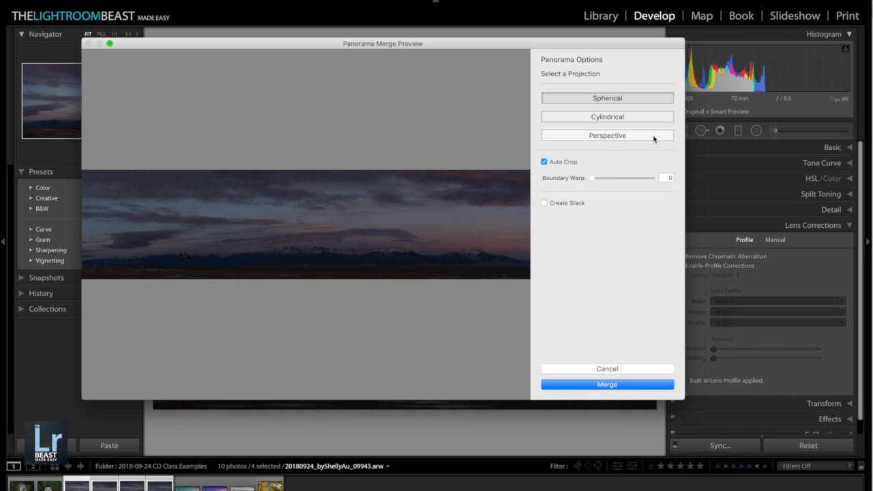
# Step: Compare the panorama preview with and without Auto Crop, and merge it using Spherical projection with Auto Crop enabled
pyautogui.click(597, 102)
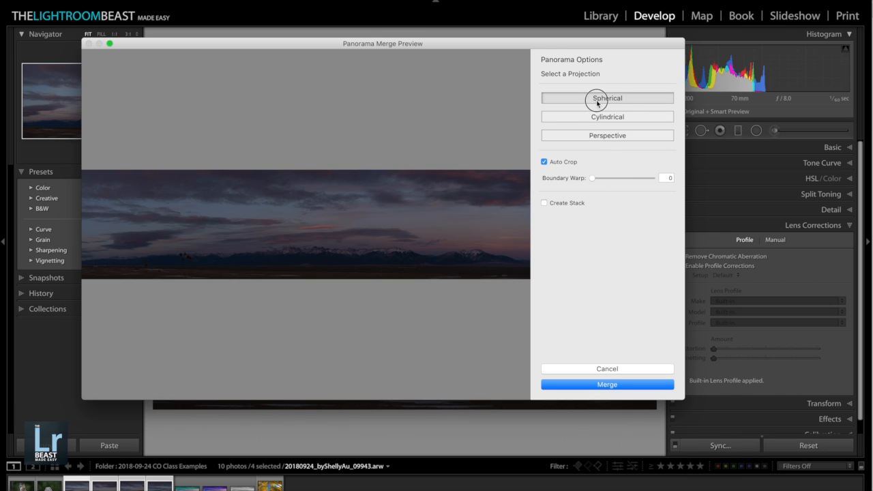
pyautogui.click(544, 162)
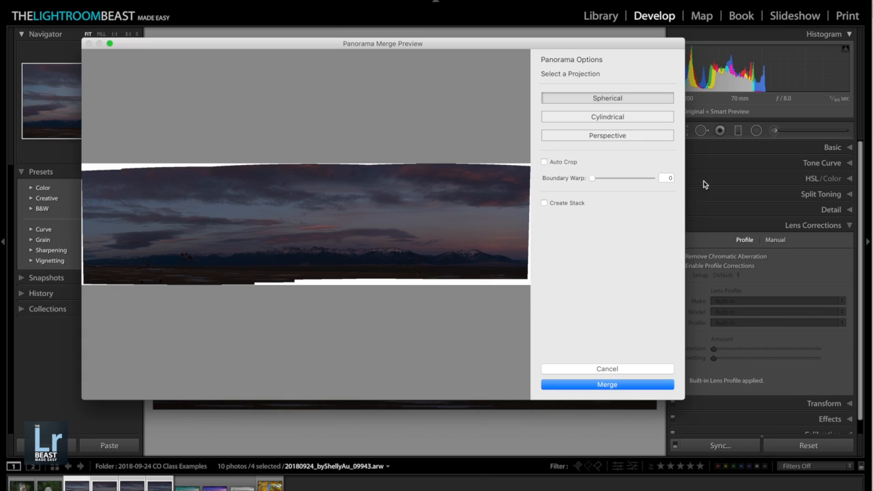
pyautogui.click(544, 162)
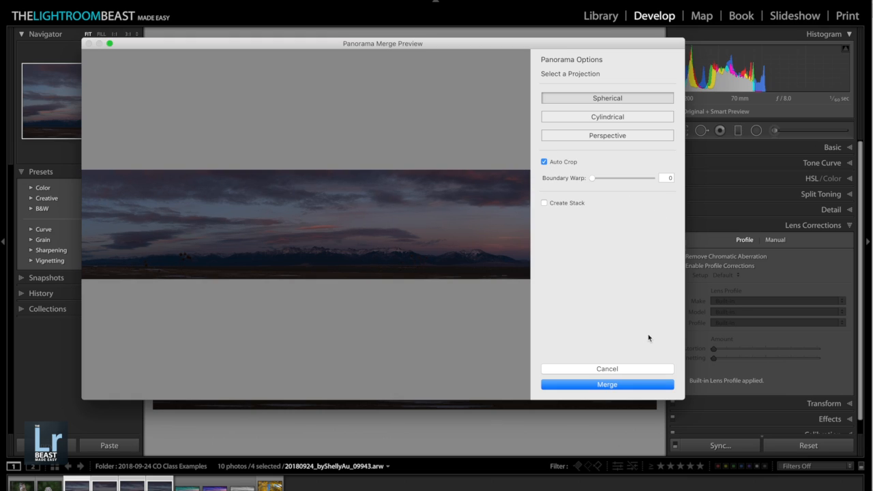
pyautogui.click(612, 385)
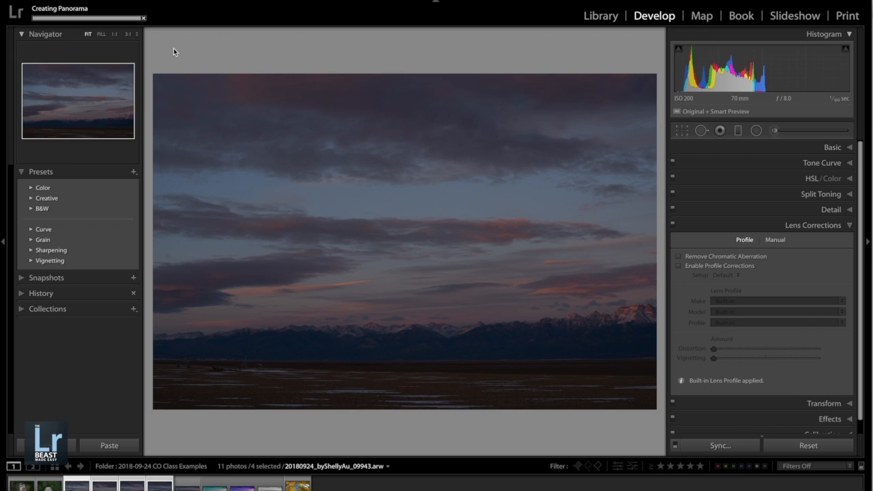
# Step: Set the merged panorama's Exposure to +1.20, Highlights to -90, Shadows to +34, Whites to +16, Blacks to -26, Clarity to +18 and Dehaze to +7
pyautogui.click(186, 486)
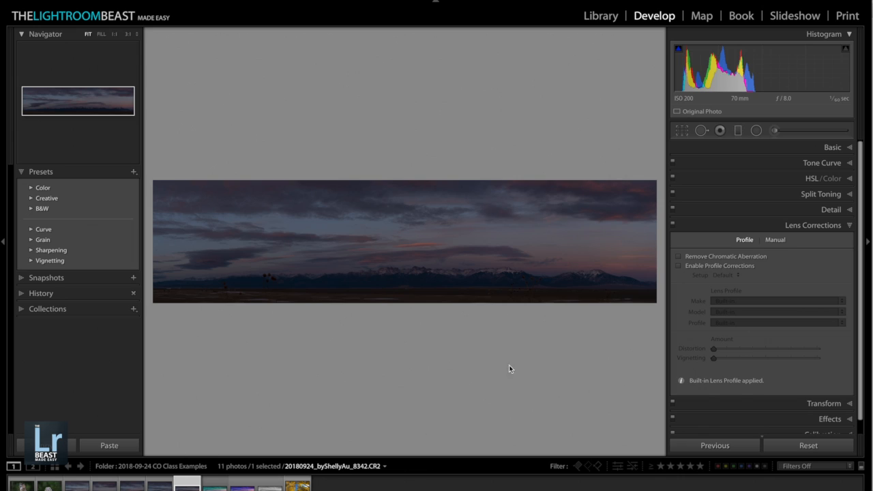
pyautogui.click(850, 148)
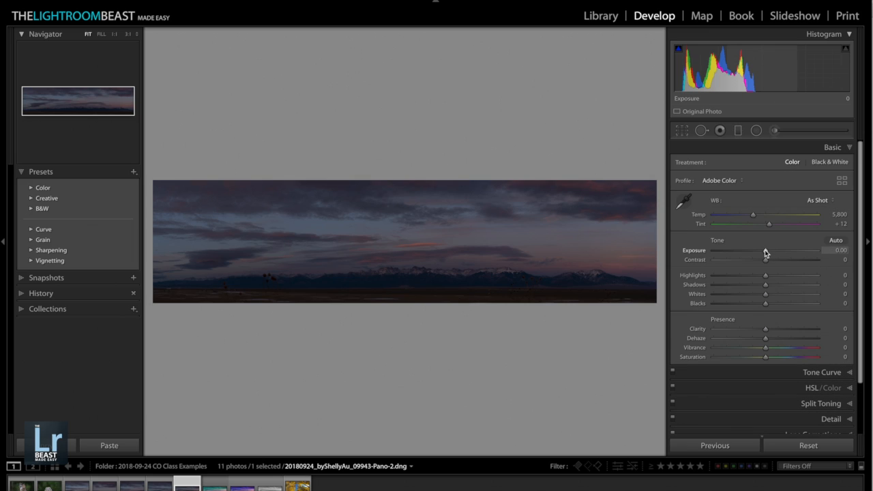
pyautogui.moveTo(765, 251); pyautogui.dragTo(753, 309)
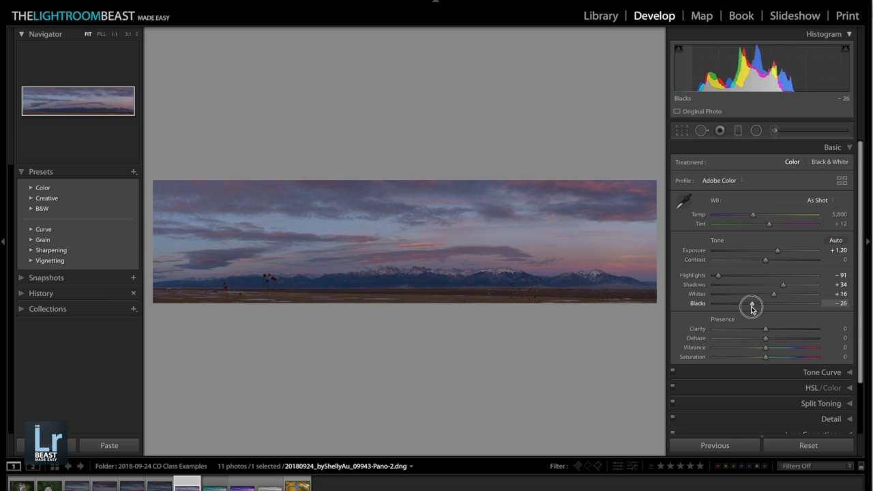
pyautogui.moveTo(718, 275); pyautogui.dragTo(719, 278)
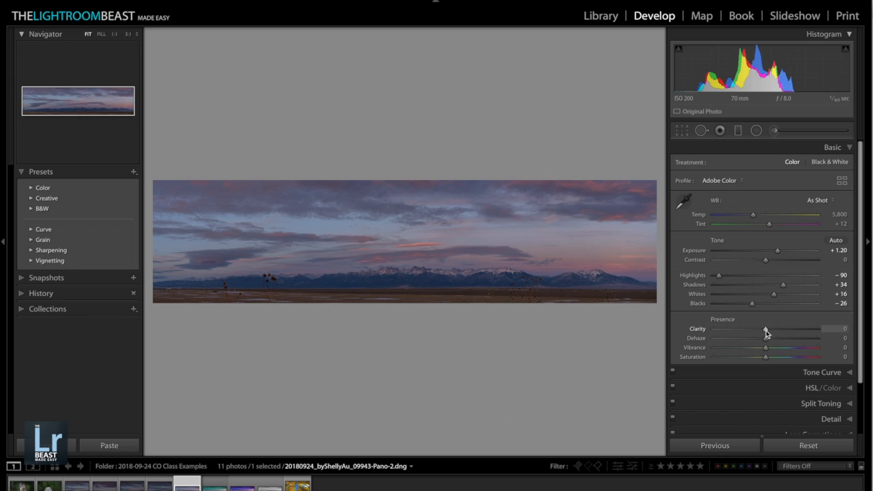
pyautogui.moveTo(766, 331)
pyautogui.mouseDown()
pyautogui.moveTo(774, 332)
pyautogui.moveTo(770, 342)
pyautogui.mouseUp()
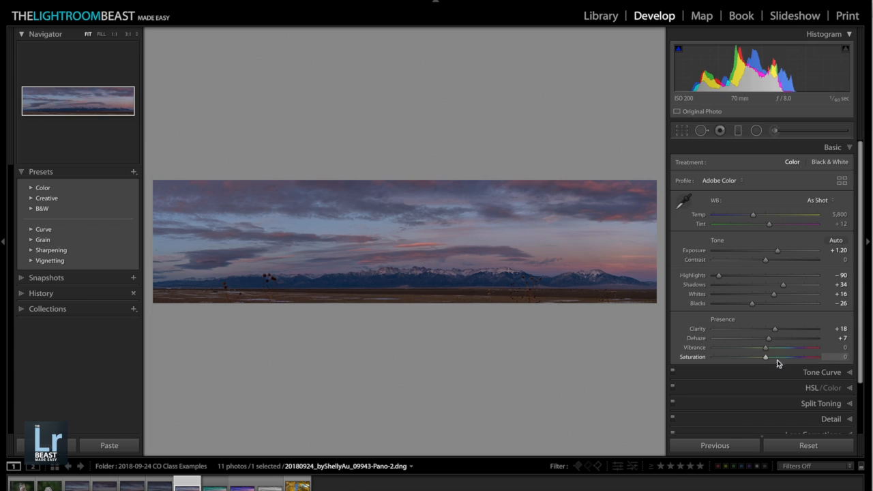
# Step: Try Saturation +18 and Vibrance +28 separately on the panorama, resetting each to 0
pyautogui.scroll(-1, 775, 351)
pyautogui.scroll(-1, 776, 351)
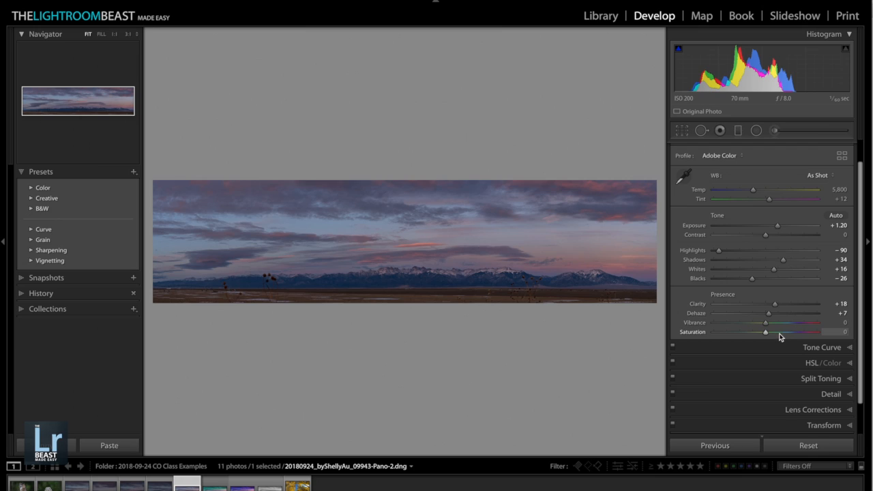
pyautogui.moveTo(767, 335); pyautogui.dragTo(775, 333)
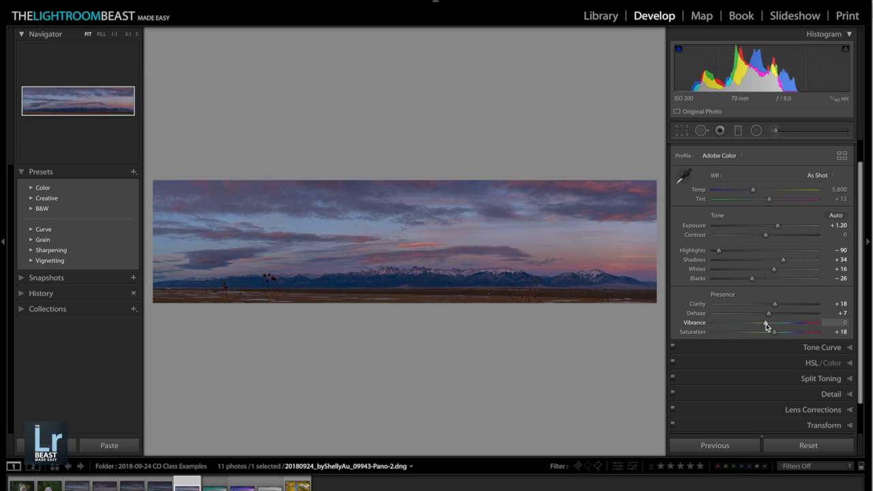
pyautogui.doubleClick(695, 332)
pyautogui.click(765, 324)
pyautogui.moveTo(765, 326); pyautogui.dragTo(780, 326)
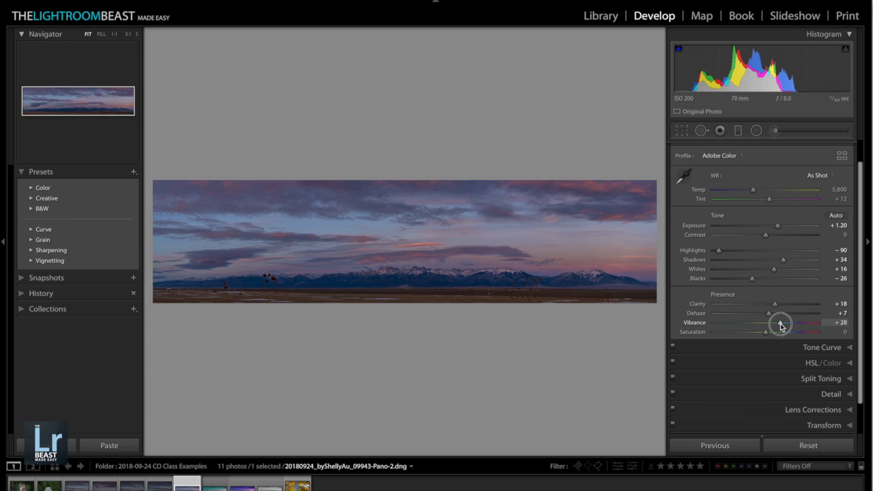
pyautogui.moveTo(780, 324); pyautogui.dragTo(769, 326)
pyautogui.click(695, 328)
pyautogui.doubleClick(695, 326)
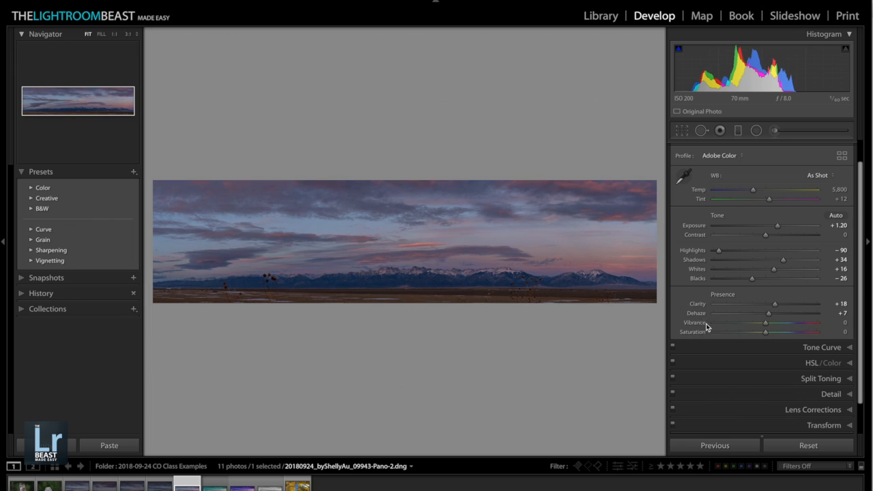
# Step: Set the panorama's Saturation to +14 and Clarity to +23
pyautogui.moveTo(765, 332); pyautogui.dragTo(772, 334)
pyautogui.moveTo(774, 304); pyautogui.dragTo(778, 304)
# Step: Open the Tone Curve settings and switch from point-curve editing to the region sliders
pyautogui.scroll(-1, 832, 354)
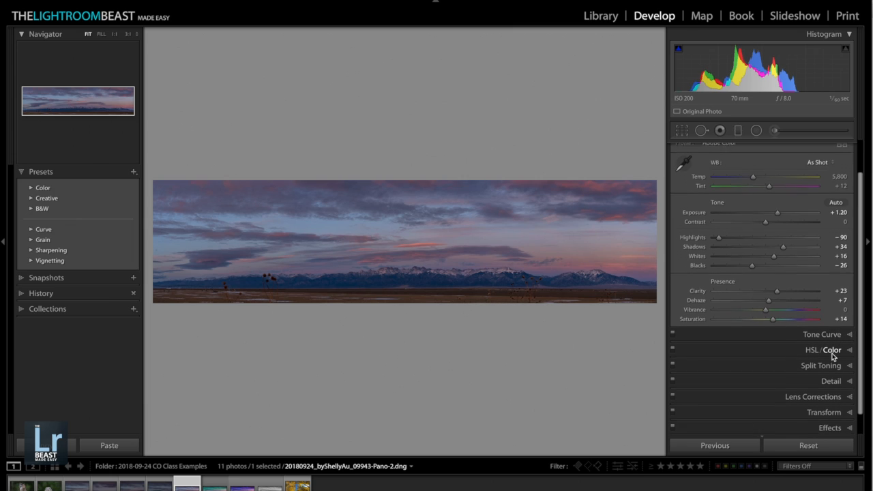
pyautogui.scroll(-1, 843, 338)
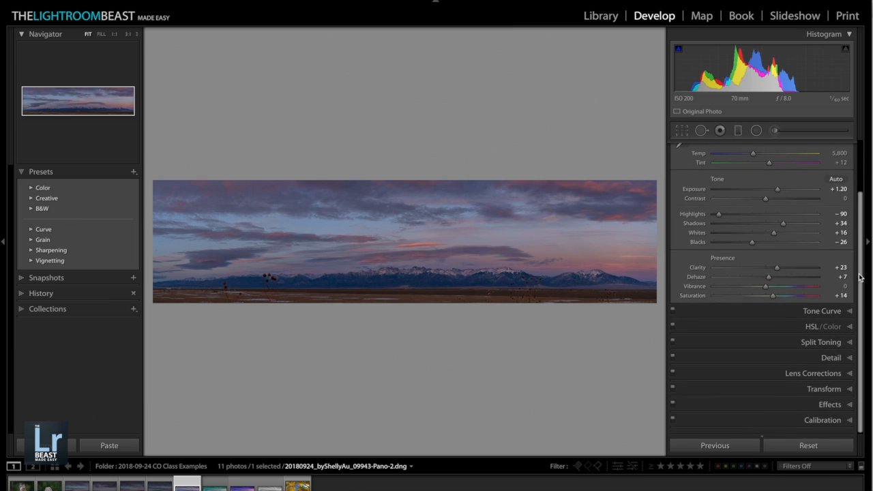
pyautogui.click(850, 315)
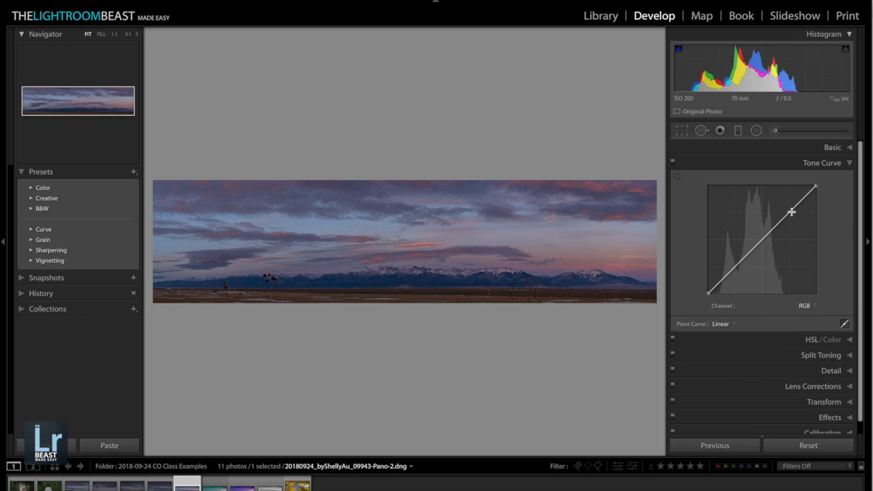
pyautogui.click(845, 326)
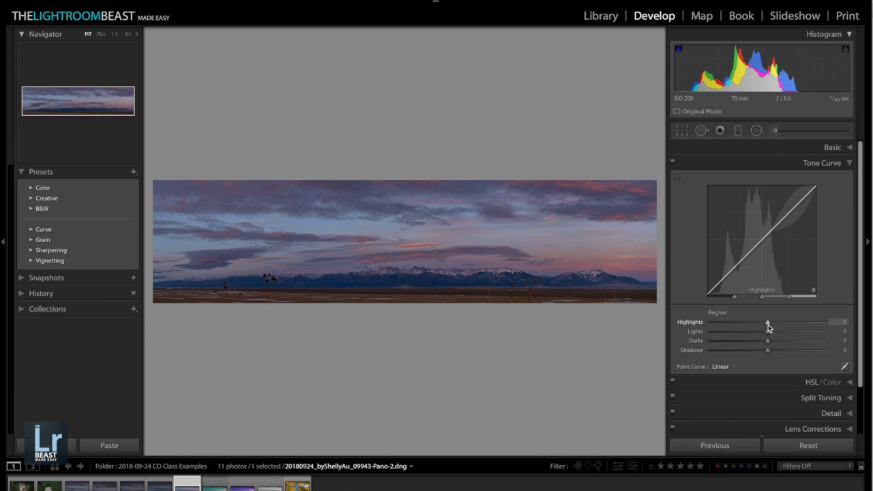
# Step: Shape the panorama's point curve into a gentle S with raised upper tones, lowered darker tones and a slightly lifted black point
pyautogui.moveTo(768, 323)
pyautogui.mouseDown()
pyautogui.moveTo(741, 328)
pyautogui.moveTo(777, 325)
pyautogui.mouseUp()
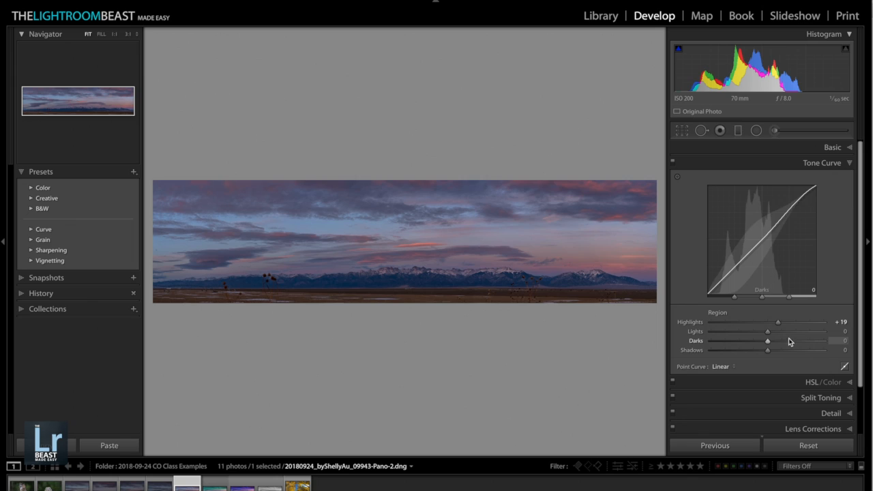
pyautogui.doubleClick(690, 322)
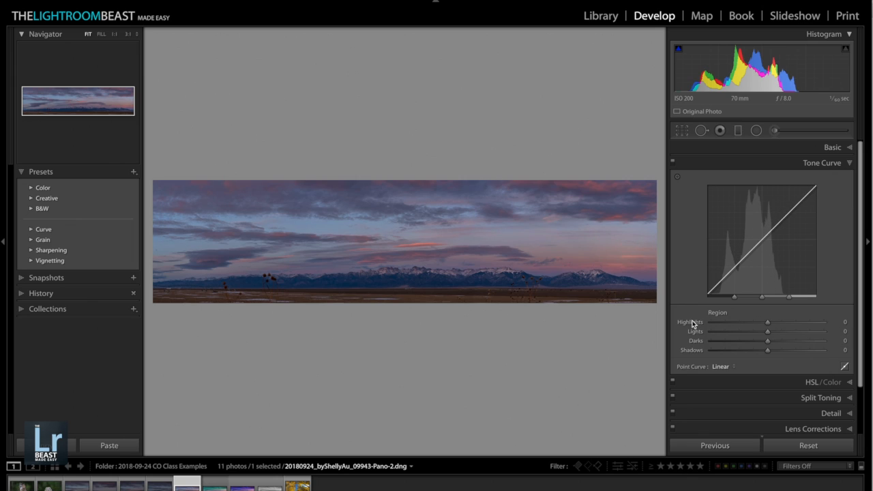
pyautogui.click(845, 368)
pyautogui.moveTo(789, 216); pyautogui.dragTo(791, 206)
pyautogui.moveTo(734, 262); pyautogui.dragTo(705, 291)
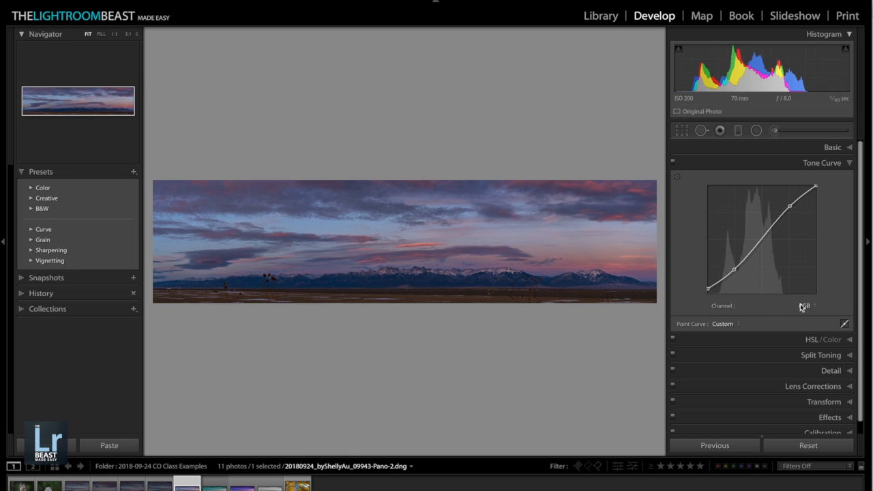
# Step: Try adjusting the red and orange Saturation and the blue Hue in the HSL settings, resetting each to 0
pyautogui.click(849, 340)
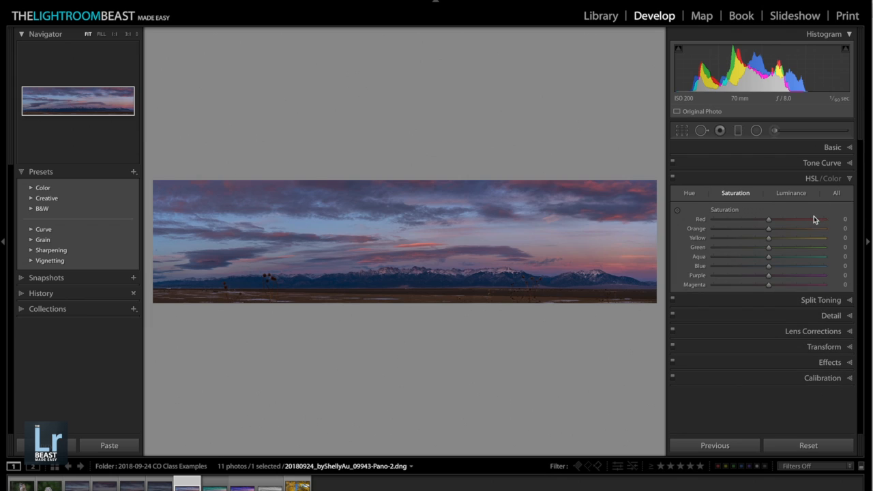
pyautogui.moveTo(770, 229)
pyautogui.mouseDown()
pyautogui.moveTo(791, 218)
pyautogui.moveTo(773, 218)
pyautogui.moveTo(781, 222)
pyautogui.moveTo(772, 220)
pyautogui.moveTo(769, 229)
pyautogui.mouseUp()
pyautogui.doubleClick(702, 221)
pyautogui.doubleClick(699, 228)
pyautogui.click(689, 193)
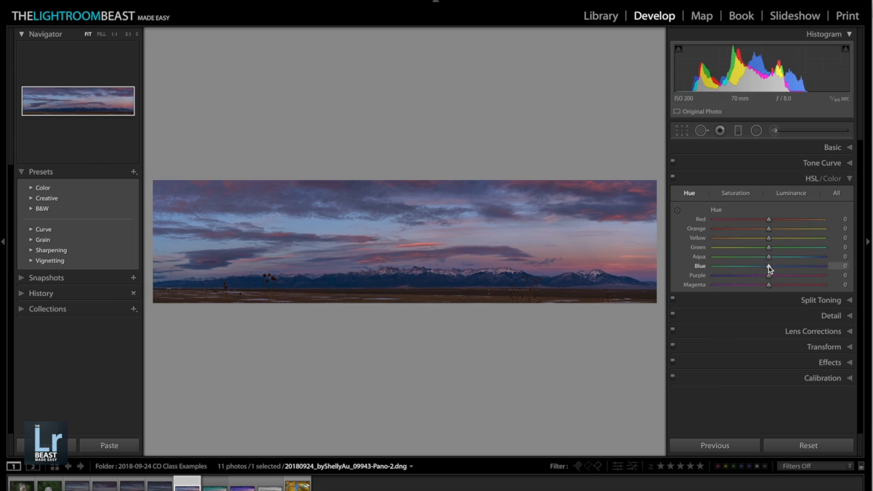
pyautogui.moveTo(769, 266)
pyautogui.mouseDown()
pyautogui.moveTo(796, 266)
pyautogui.moveTo(743, 267)
pyautogui.moveTo(763, 269)
pyautogui.mouseUp()
pyautogui.doubleClick(700, 266)
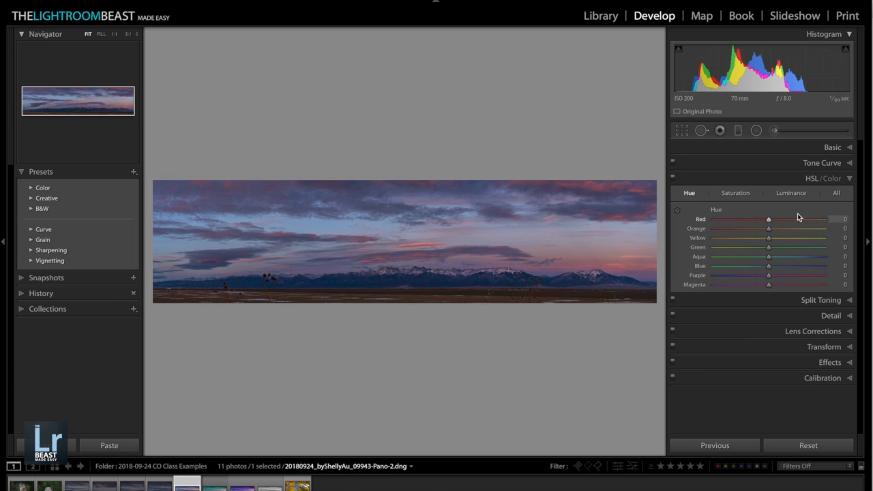
# Step: Set the Red Saturation to +5 in the HSL settings and raise the Orange Saturation slightly
pyautogui.click(737, 194)
pyautogui.moveTo(769, 221); pyautogui.dragTo(774, 222)
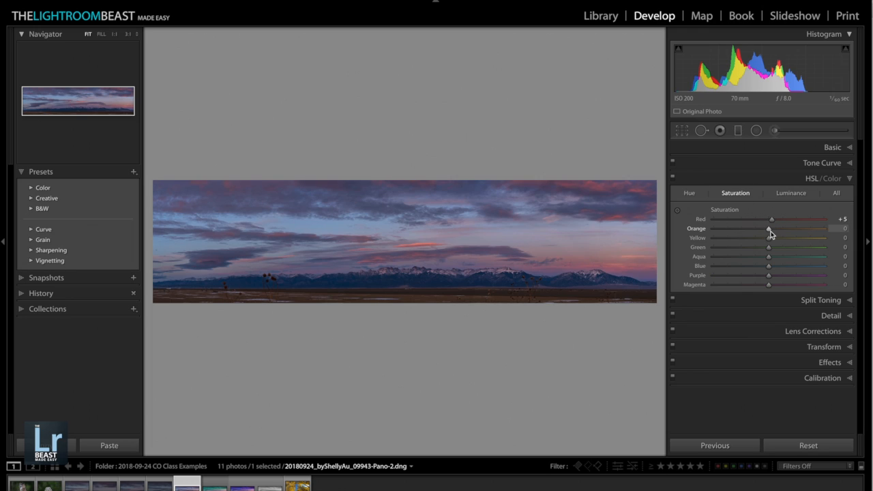
pyautogui.moveTo(770, 231); pyautogui.dragTo(774, 233)
# Step: Set the HSL Luminance of Orange to +20 and of Yellow to +9
pyautogui.click(791, 195)
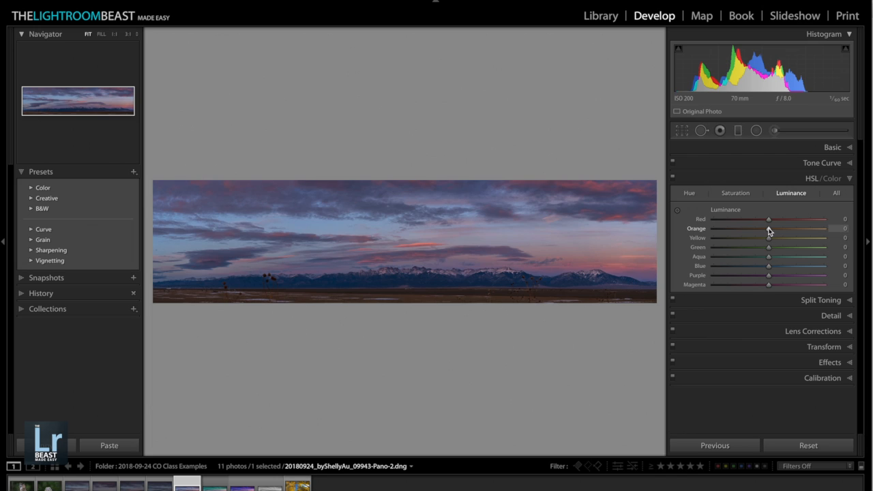
pyautogui.moveTo(782, 229); pyautogui.dragTo(800, 229)
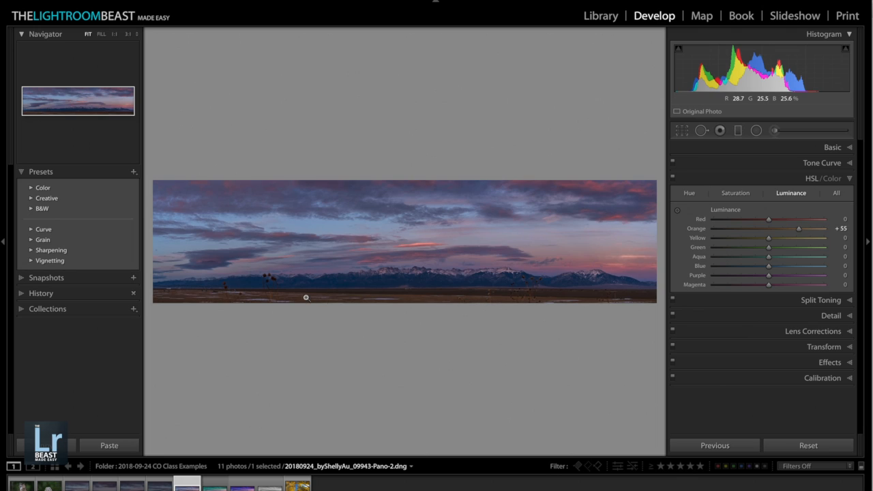
pyautogui.moveTo(799, 231); pyautogui.dragTo(779, 230)
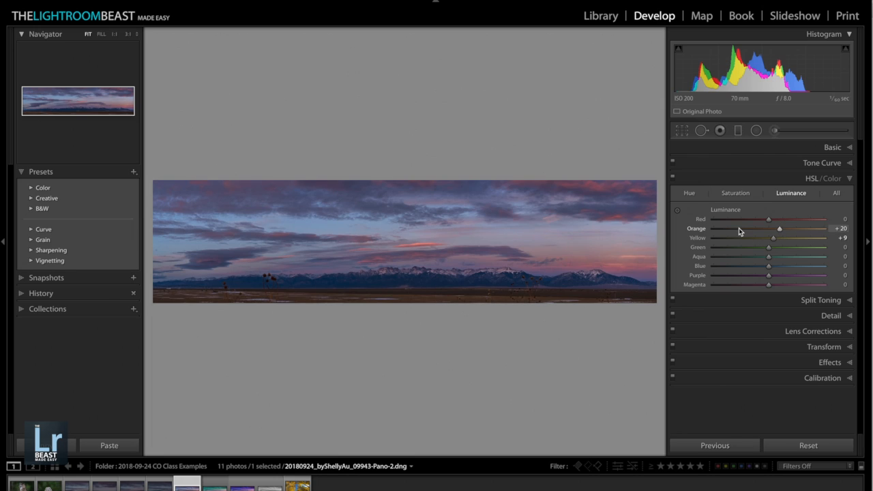
pyautogui.click(849, 179)
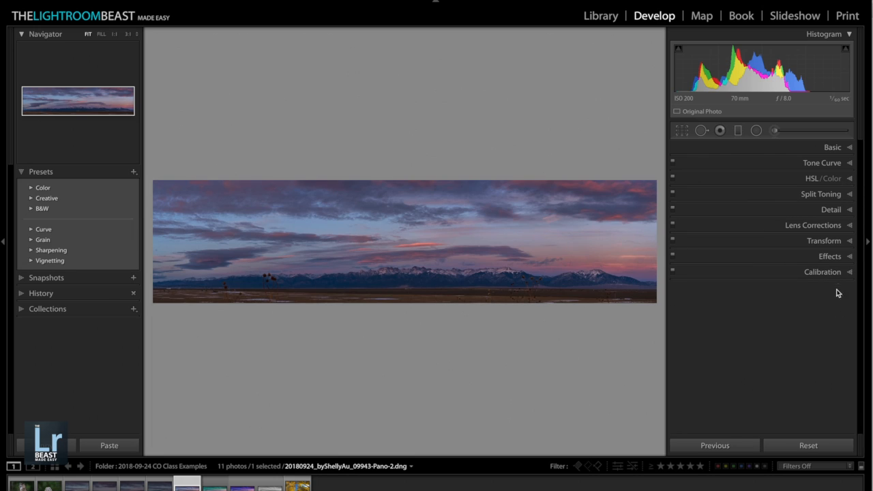
# Step: Set the panorama's sharpening Amount to 23 and Masking to 50, and its luminance noise reduction to 9
pyautogui.click(846, 210)
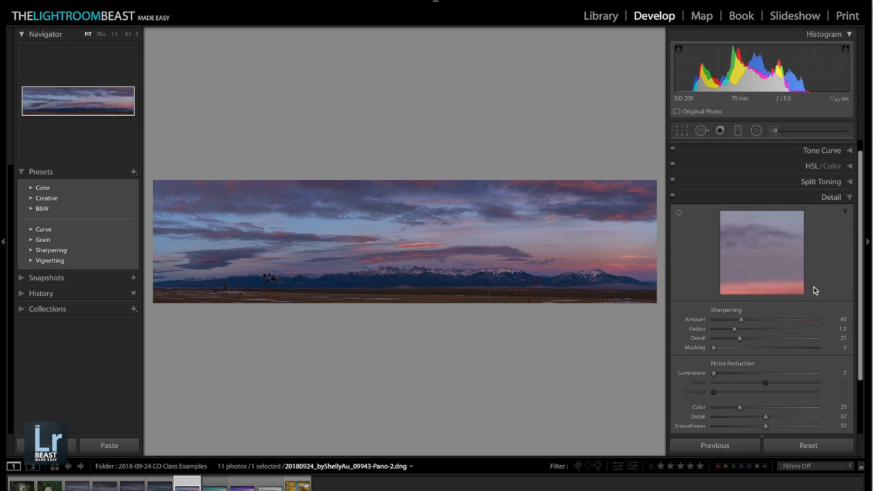
pyautogui.moveTo(742, 324); pyautogui.dragTo(736, 324)
pyautogui.moveTo(738, 321); pyautogui.dragTo(728, 321)
pyautogui.click(714, 350)
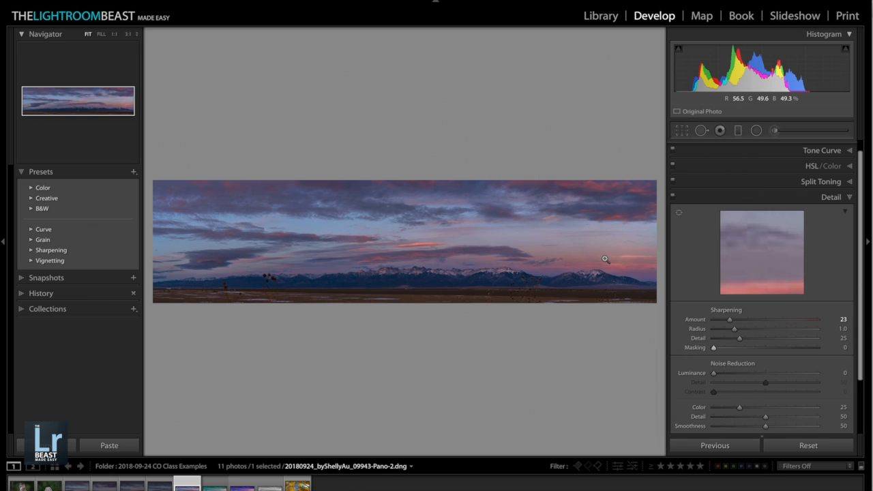
pyautogui.press('alt')
pyautogui.moveTo(716, 348); pyautogui.dragTo(767, 348)
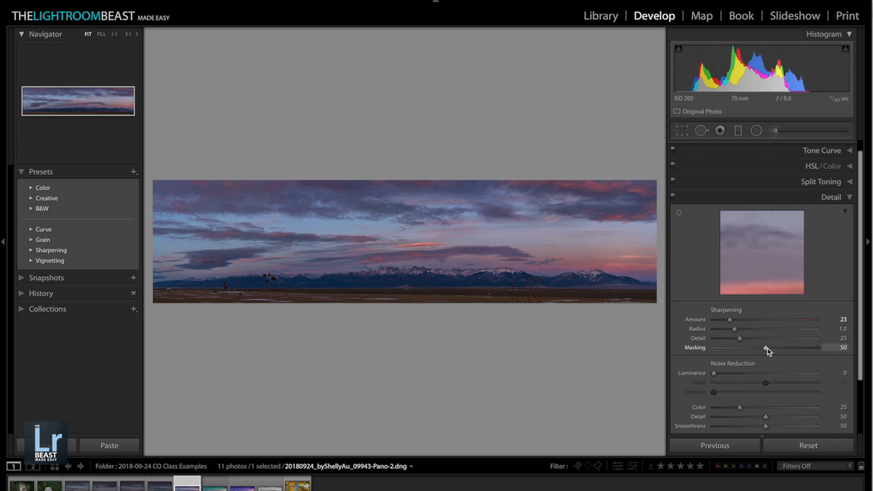
pyautogui.moveTo(714, 375); pyautogui.dragTo(723, 373)
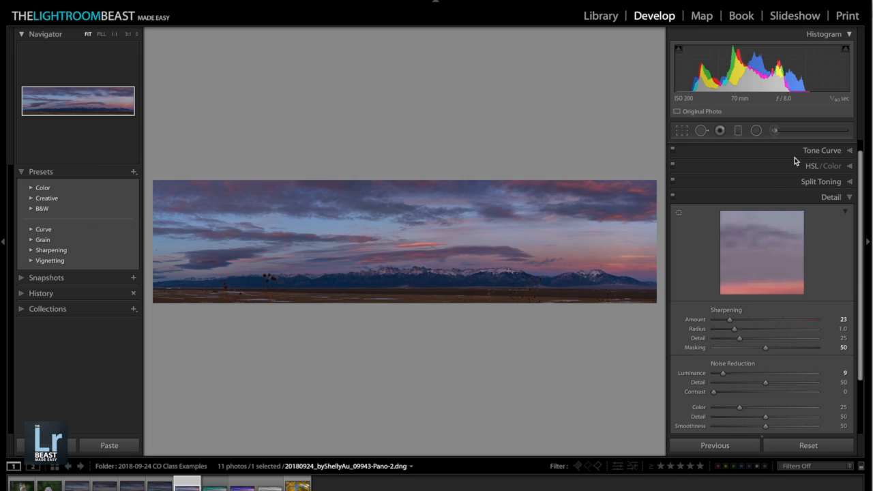
pyautogui.click(849, 197)
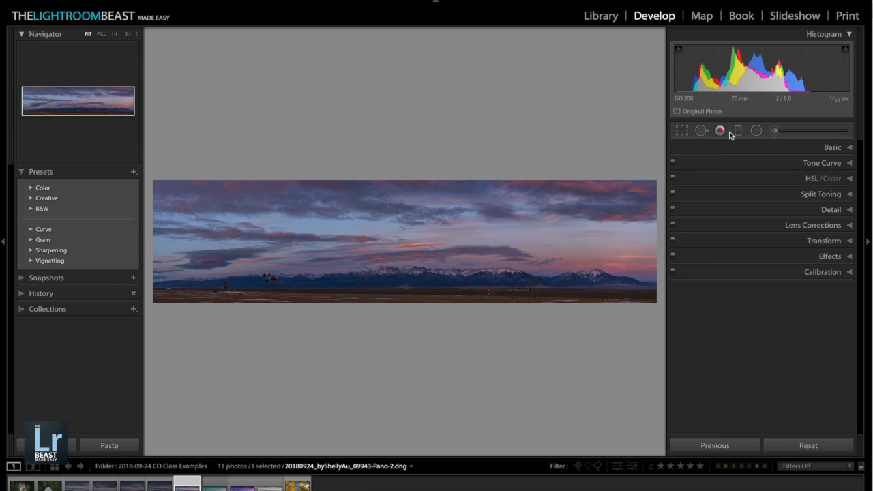
# Step: Start a new graduated filter and reset its Clarity and Exposure to 0
pyautogui.click(738, 131)
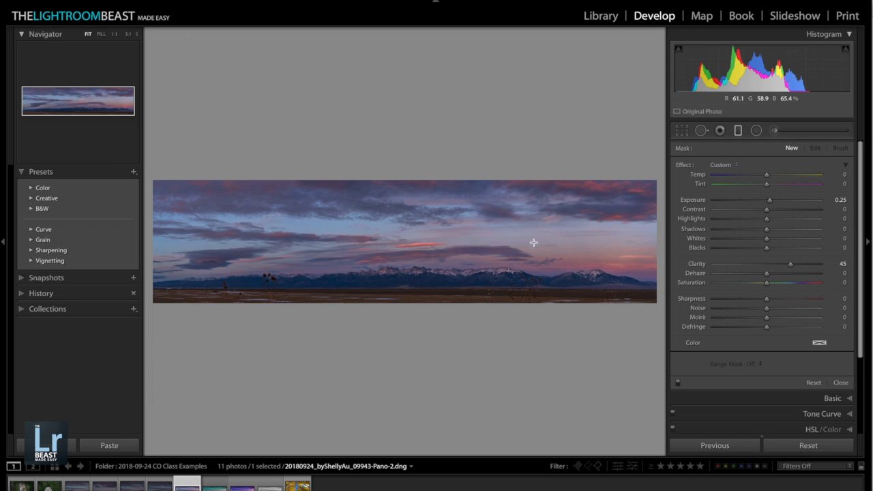
pyautogui.doubleClick(698, 264)
pyautogui.doubleClick(695, 199)
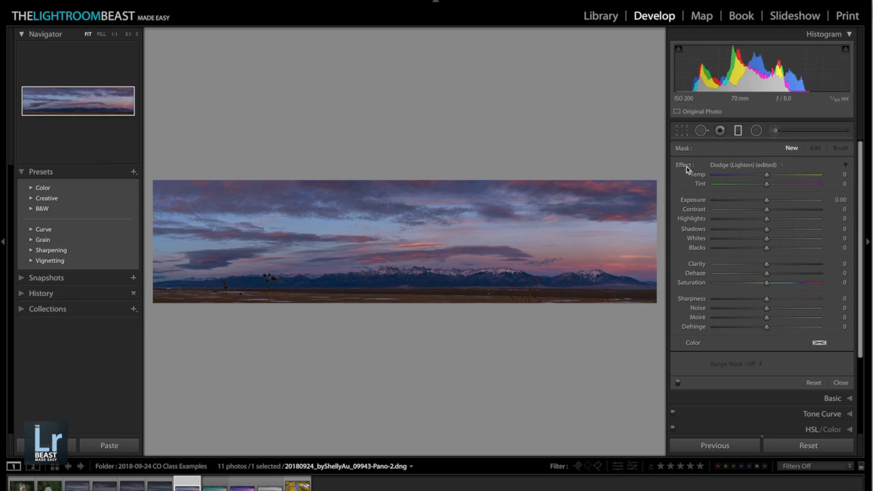
# Step: Try Highlights -72, Shadows 37, Whites -37 and Blacks -9 for the graduated filter, and reset all its effects
pyautogui.moveTo(767, 220); pyautogui.dragTo(787, 229)
pyautogui.moveTo(767, 248); pyautogui.dragTo(747, 240)
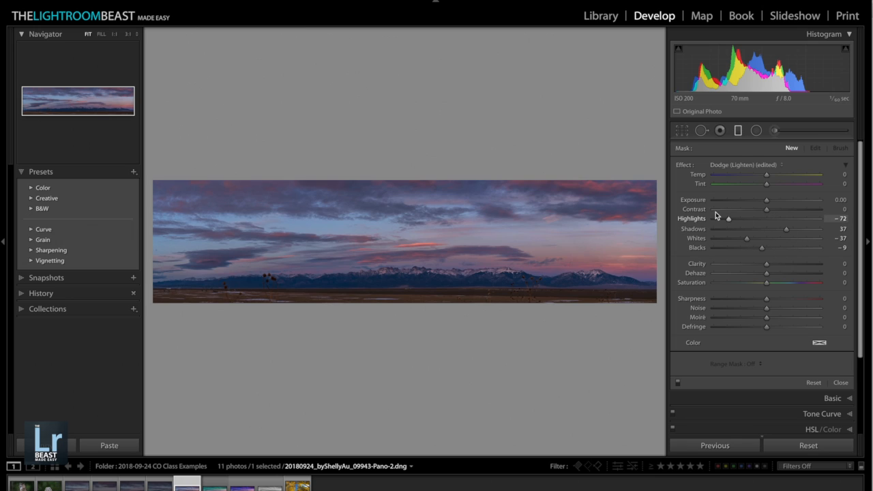
pyautogui.doubleClick(684, 165)
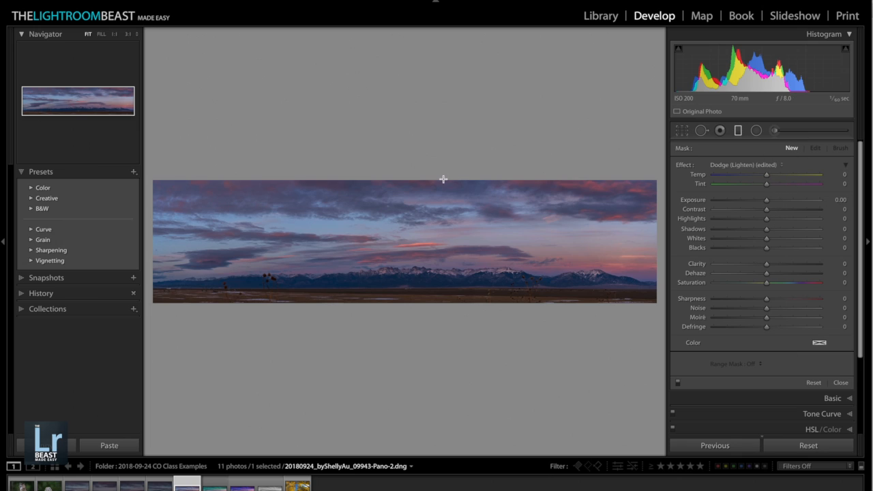
# Step: Apply a graduated filter with Exposure -0.51 and Saturation 18 over the sky, fading out from the low clouds to the mountains' base
pyautogui.moveTo(769, 201); pyautogui.dragTo(762, 203)
pyautogui.moveTo(766, 283); pyautogui.dragTo(776, 284)
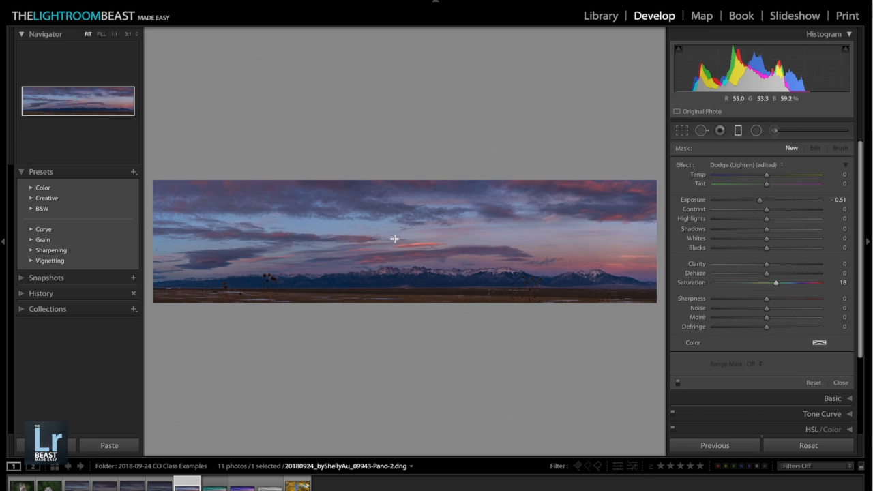
pyautogui.moveTo(394, 246); pyautogui.dragTo(395, 285)
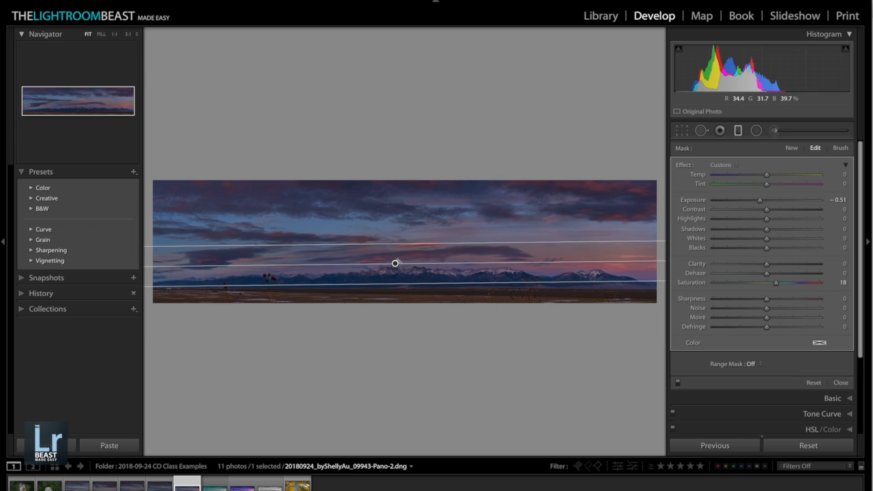
# Step: Set the sky filter's Exposure to -0.40, Saturation to 38, Clarity to 39 and Dehaze to 28
pyautogui.moveTo(763, 203)
pyautogui.mouseDown()
pyautogui.moveTo(753, 202)
pyautogui.moveTo(762, 203)
pyautogui.mouseUp()
pyautogui.moveTo(776, 282); pyautogui.dragTo(789, 286)
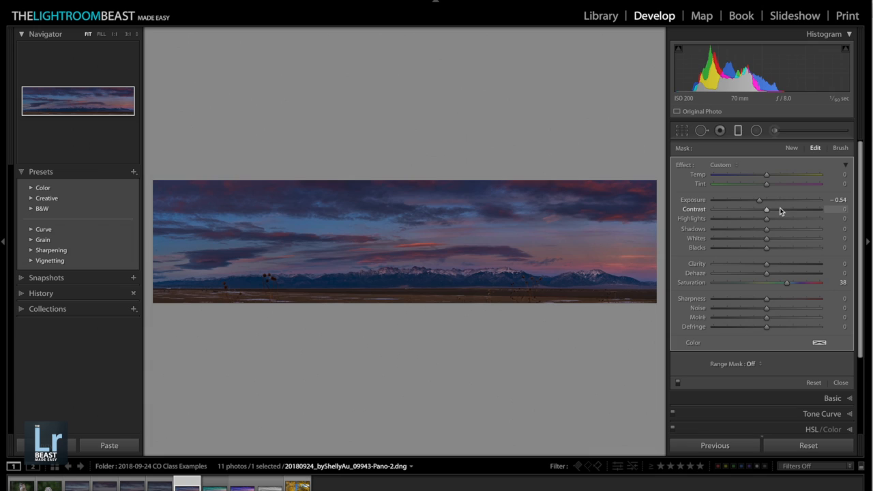
pyautogui.moveTo(763, 200); pyautogui.dragTo(764, 202)
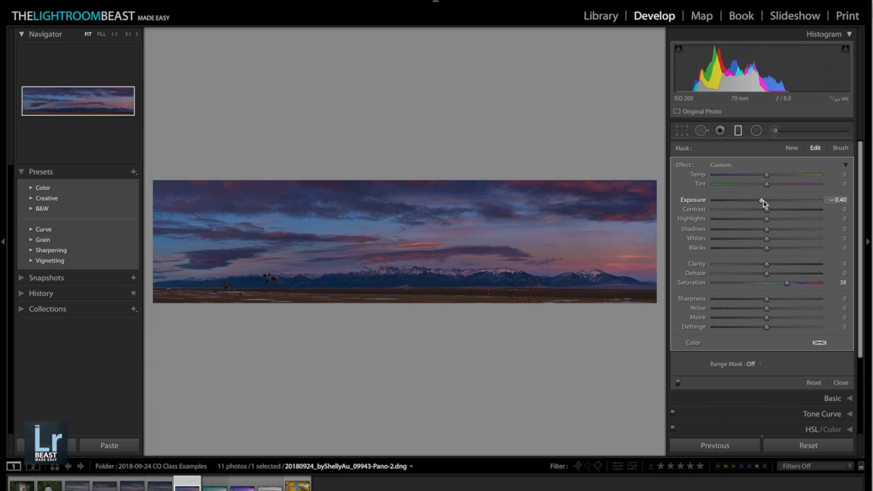
pyautogui.moveTo(767, 264); pyautogui.dragTo(782, 278)
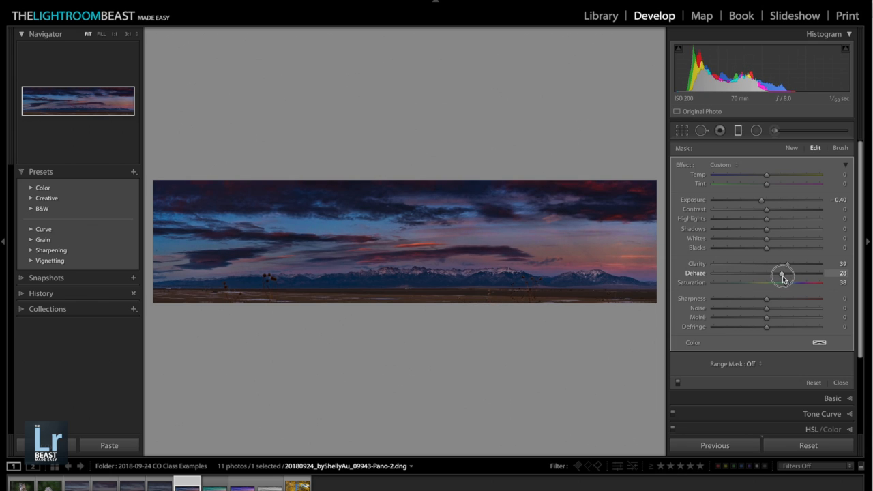
# Step: Nudge the graduated filter slightly downward and erase its effect from the mountain range with a size 13 Auto Mask brush
pyautogui.moveTo(393, 264); pyautogui.dragTo(394, 266)
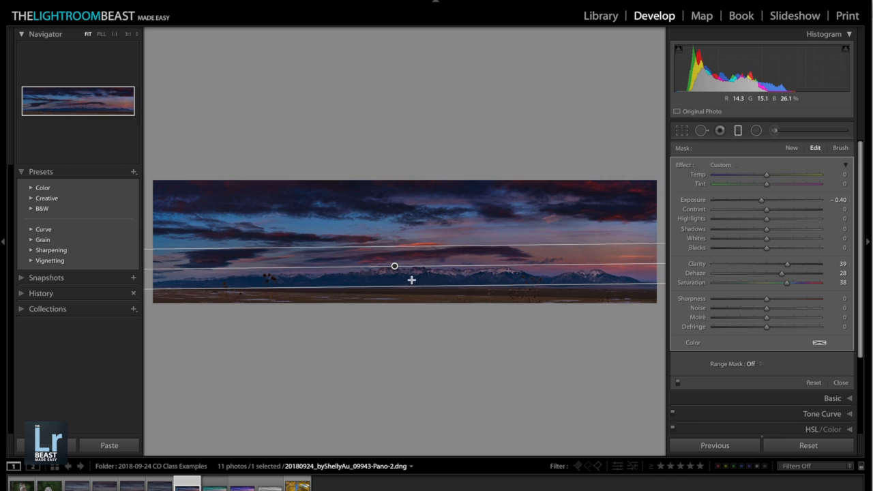
pyautogui.click(839, 148)
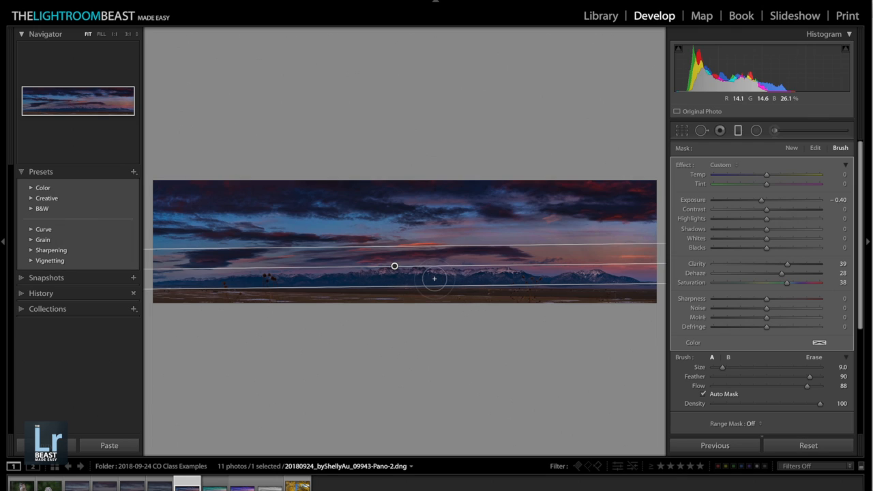
pyautogui.press('alt')
pyautogui.scroll(-10, 429, 282)
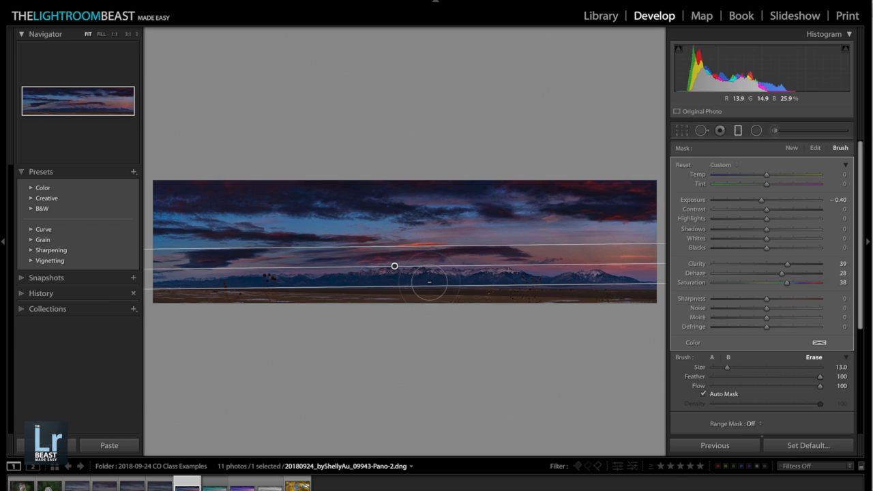
pyautogui.moveTo(420, 279)
pyautogui.mouseDown()
pyautogui.moveTo(333, 282)
pyautogui.moveTo(518, 279)
pyautogui.moveTo(252, 285)
pyautogui.moveTo(528, 294)
pyautogui.moveTo(595, 290)
pyautogui.moveTo(578, 282)
pyautogui.moveTo(586, 278)
pyautogui.moveTo(619, 284)
pyautogui.moveTo(153, 280)
pyautogui.mouseUp()
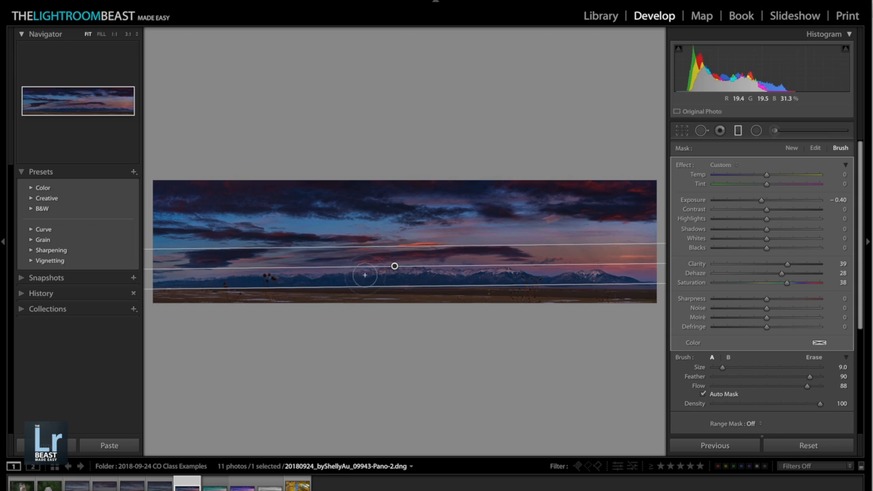
pyautogui.moveTo(395, 266)
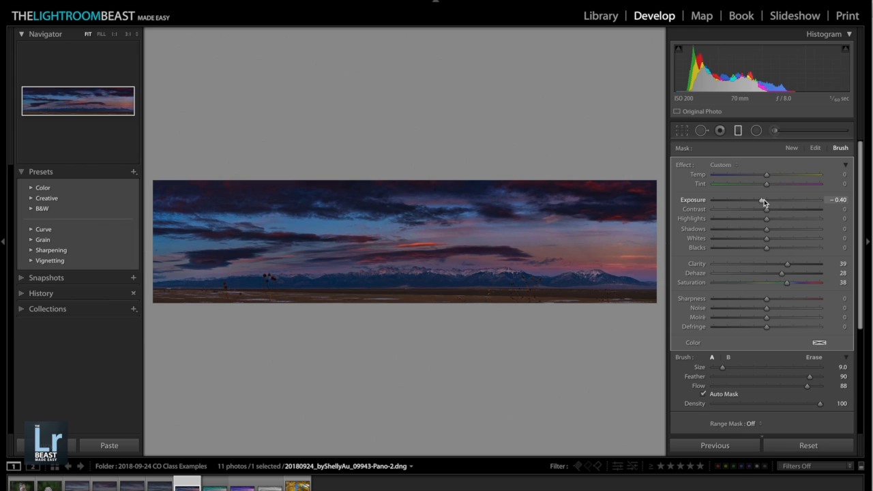
# Step: Soften the sky filter to Exposure -0.18, Clarity 8, Dehaze 12 and Saturation 18
pyautogui.moveTo(763, 202); pyautogui.dragTo(764, 200)
pyautogui.moveTo(787, 264)
pyautogui.mouseDown()
pyautogui.moveTo(776, 265)
pyautogui.moveTo(776, 282)
pyautogui.moveTo(771, 265)
pyautogui.mouseUp()
pyautogui.click(394, 266)
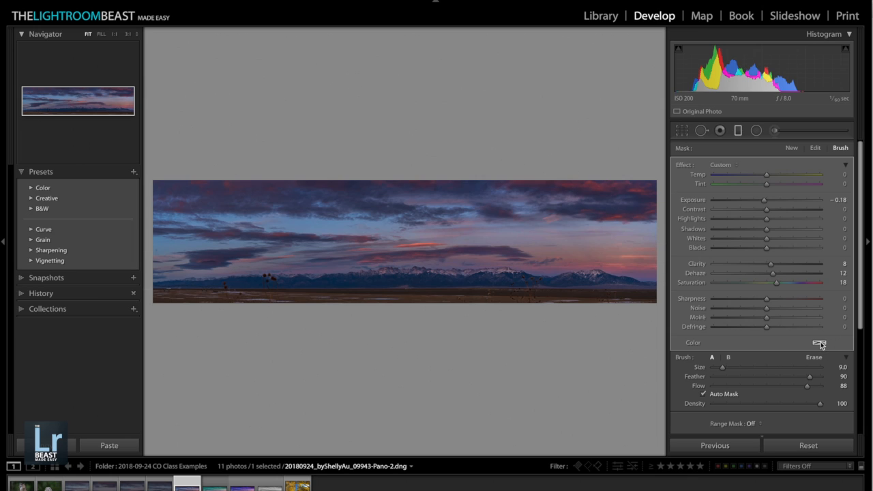
# Step: Try blue, violet and green tints on the sky filter, settling on a salmon tint with hue 12 and 51% saturation
pyautogui.click(819, 344)
pyautogui.click(732, 355)
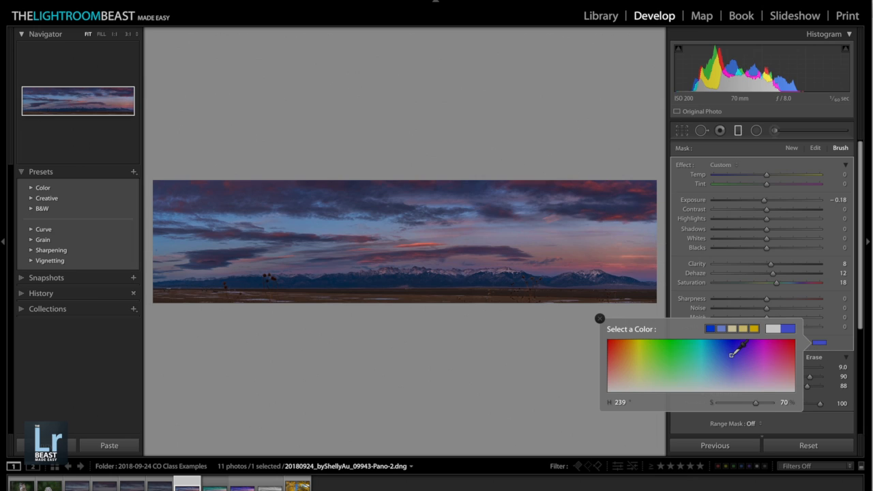
pyautogui.click(736, 362)
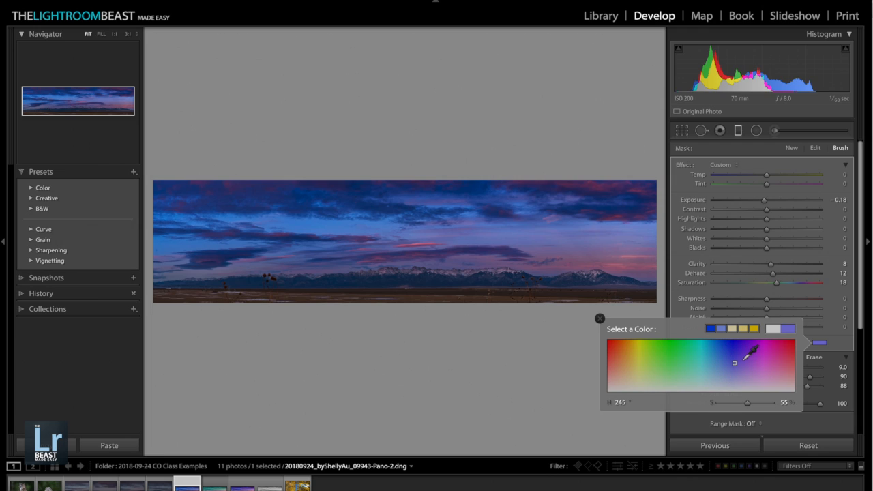
pyautogui.click(750, 359)
pyautogui.click(677, 353)
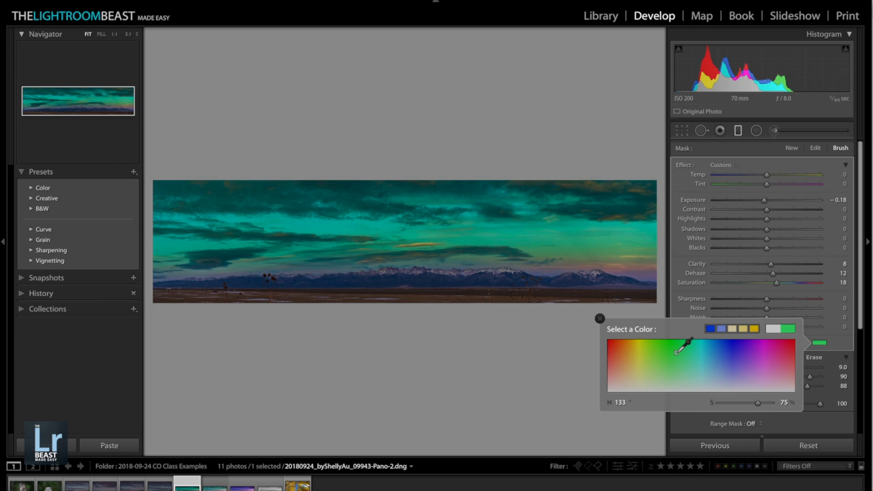
pyautogui.click(623, 360)
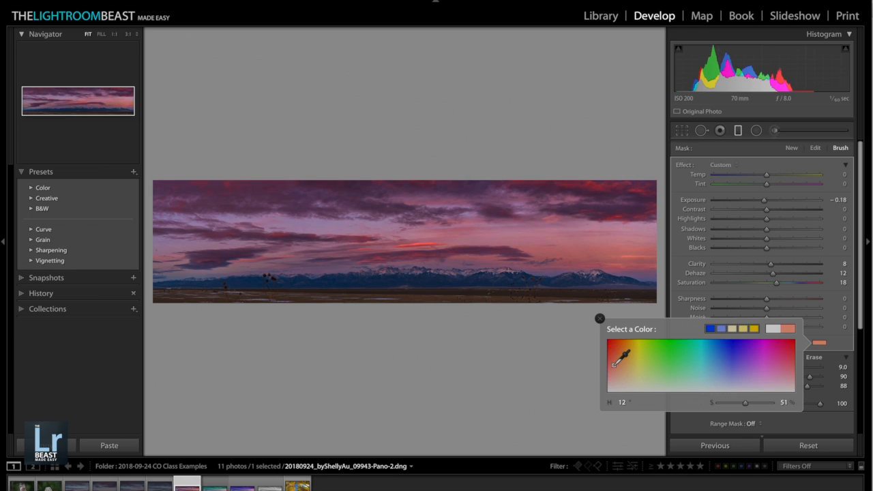
# Step: Try red and orange tints on the sky filter, settling on a blue tint with hue 236 and 70% saturation
pyautogui.click(613, 349)
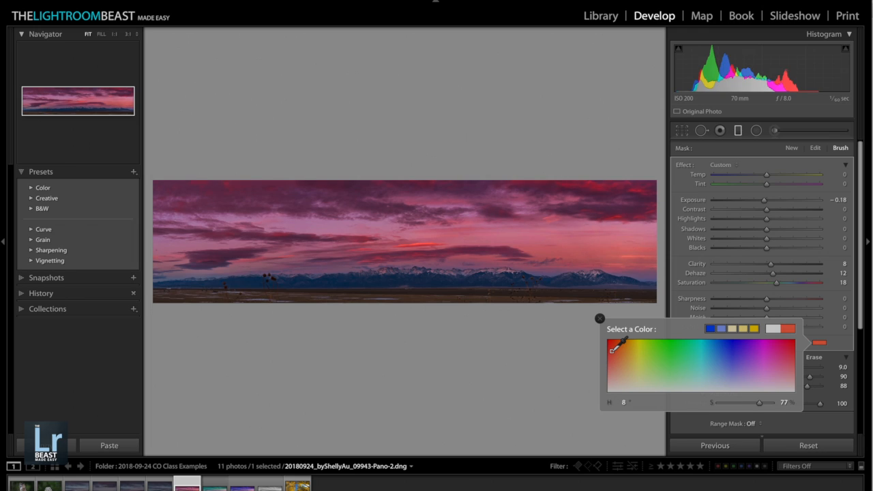
pyautogui.click(619, 355)
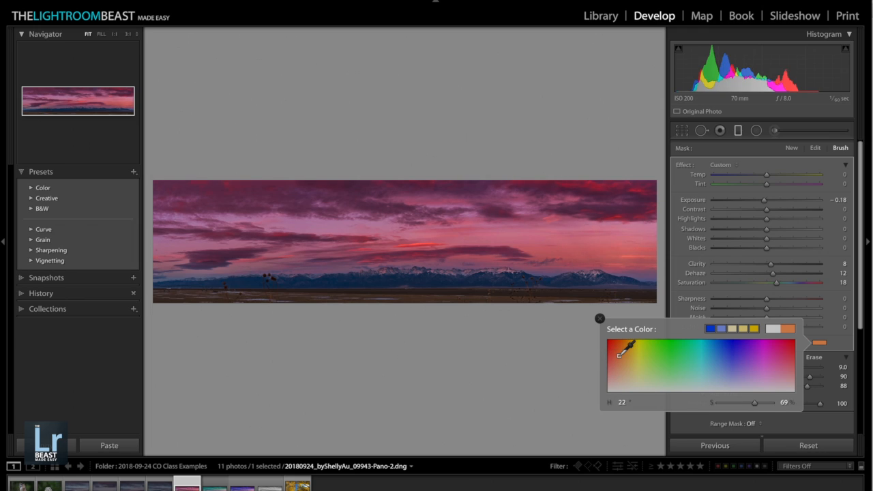
pyautogui.click(629, 349)
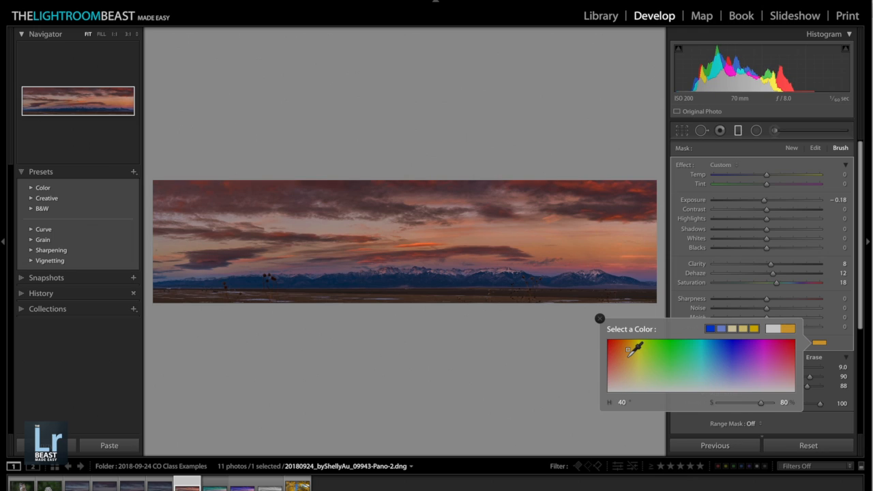
pyautogui.click(623, 355)
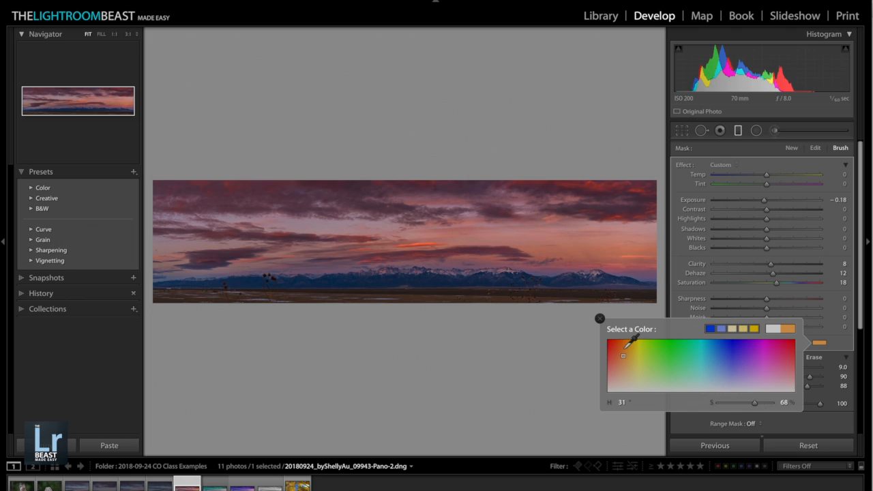
pyautogui.click(753, 330)
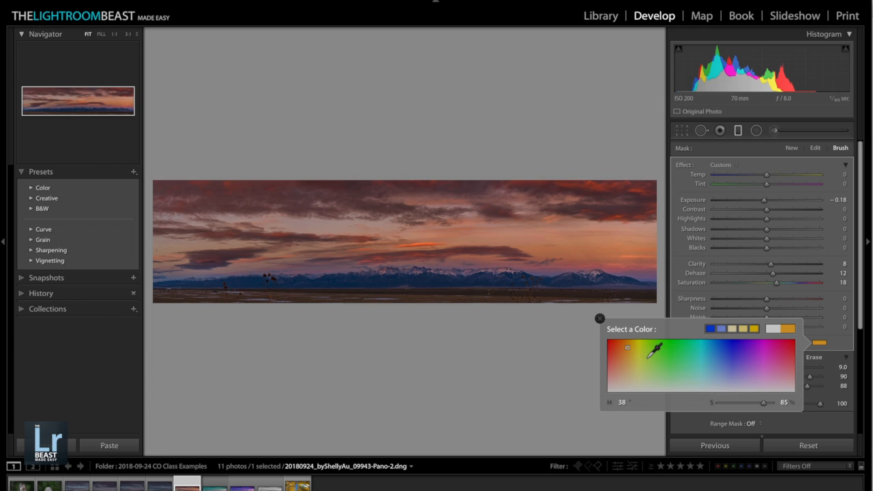
pyautogui.click(630, 346)
pyautogui.moveTo(630, 348); pyautogui.dragTo(624, 347)
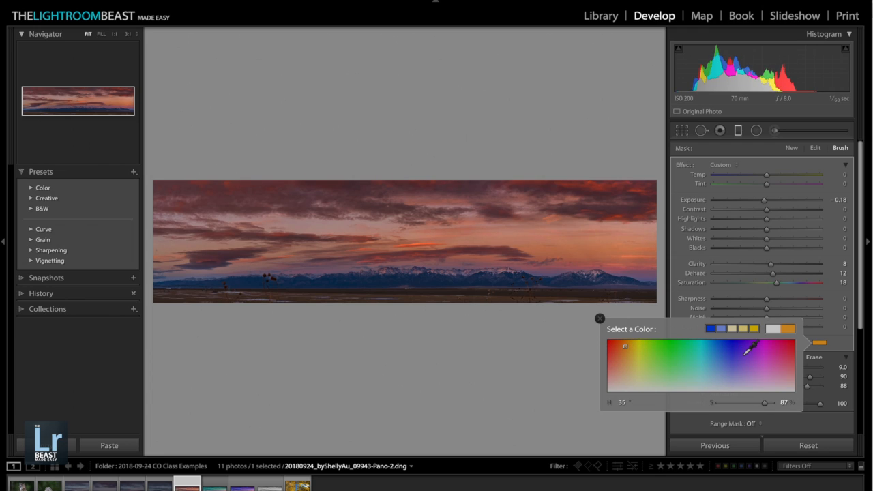
pyautogui.click(730, 352)
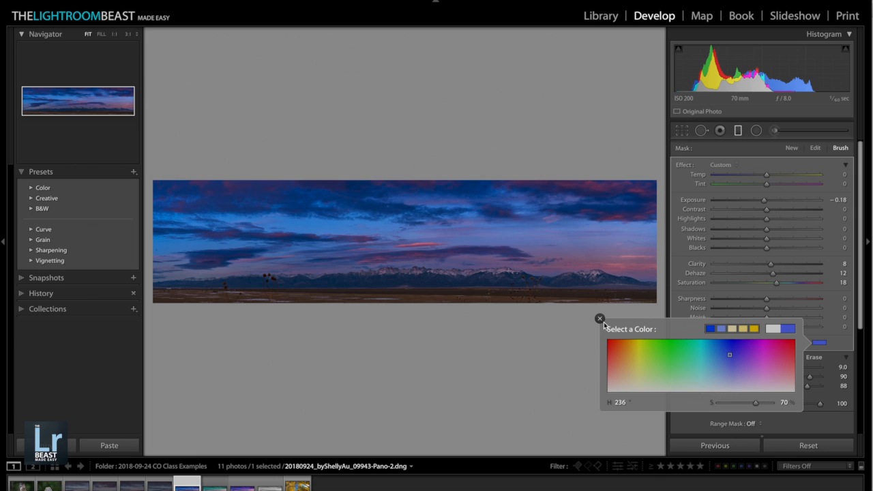
pyautogui.click(600, 320)
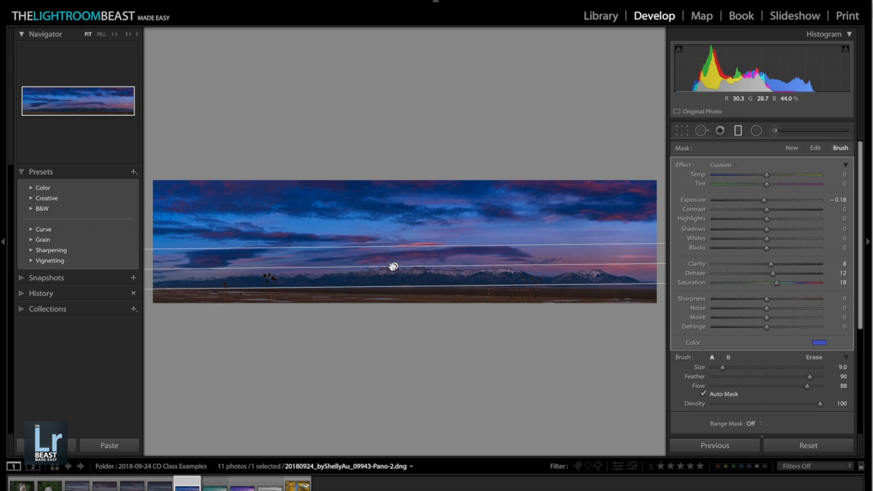
# Step: Delete the graduated filter from the sky and close the Graduated Filter tool
pyautogui.press('Delete')
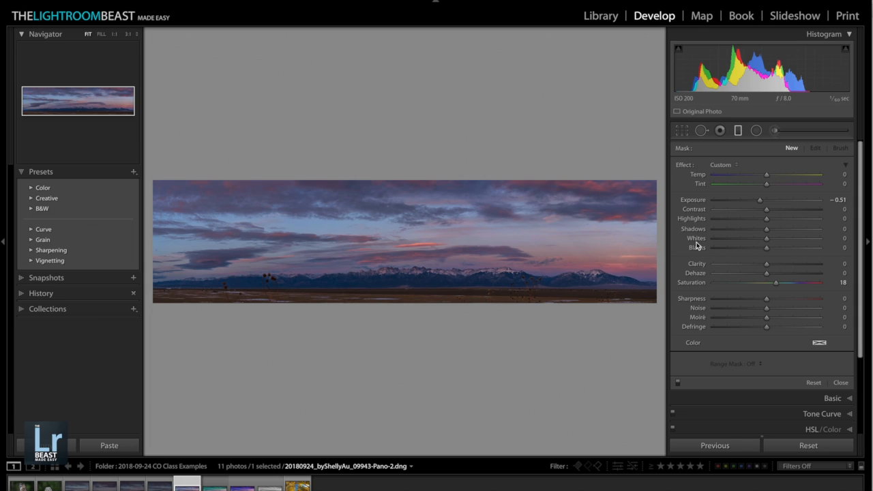
pyautogui.moveTo(775, 282); pyautogui.dragTo(781, 282)
pyautogui.click(841, 382)
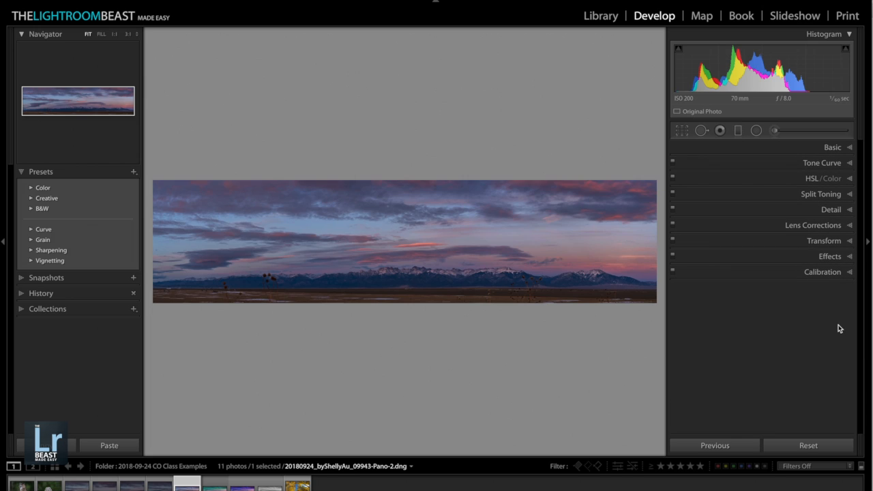